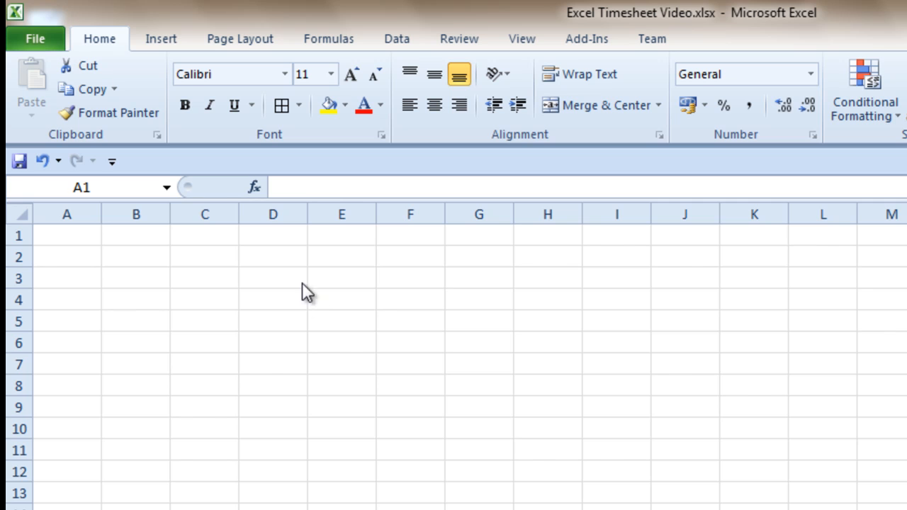
Step: Review the error checking rules in the program's formula options and accept the settings
click(38, 39)
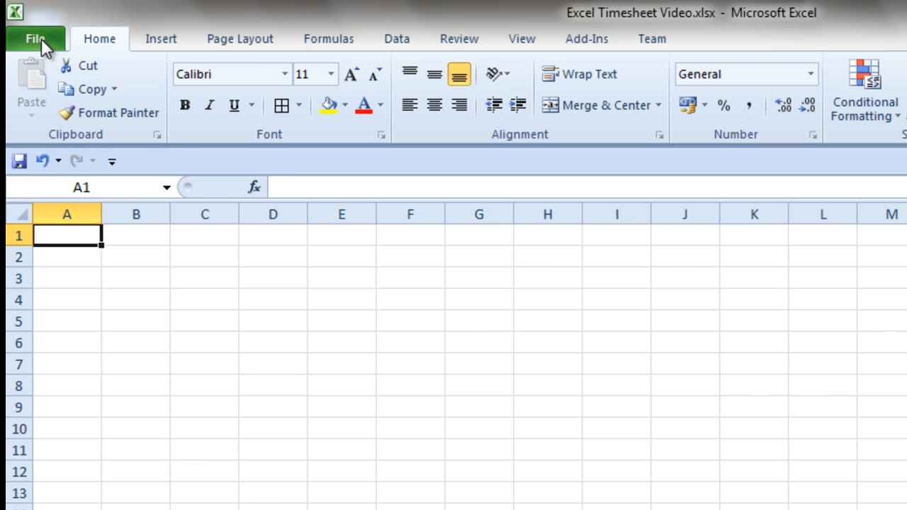
click(41, 39)
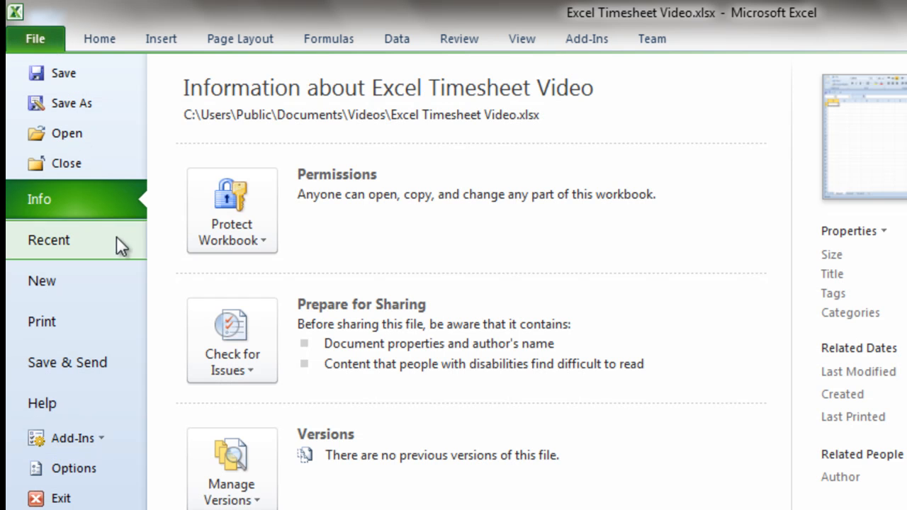
click(115, 461)
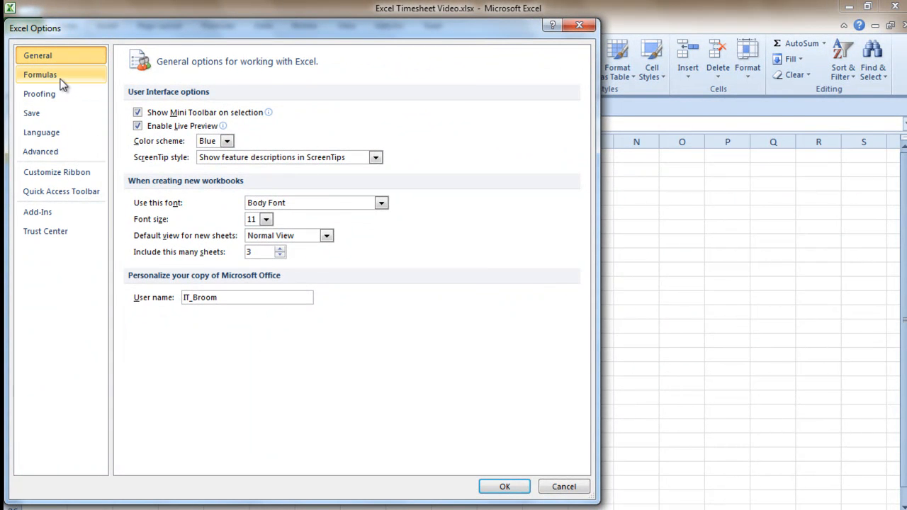
click(62, 85)
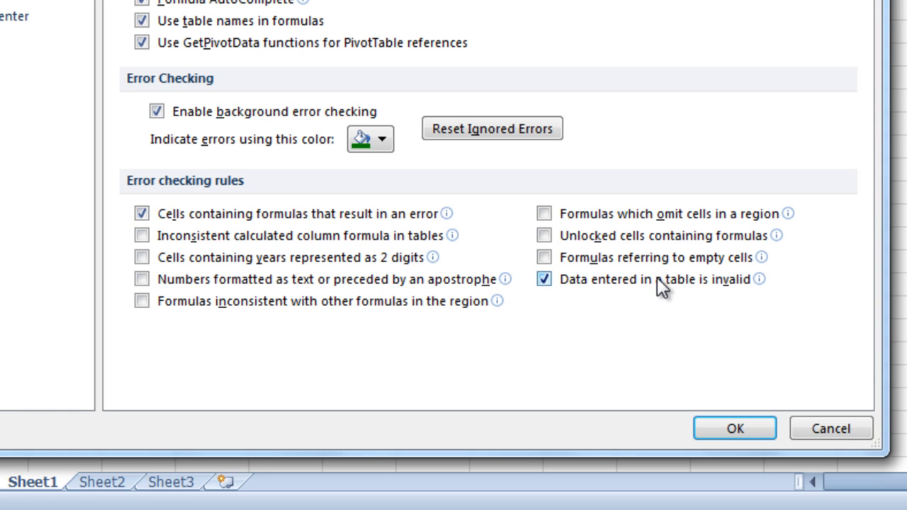
click(745, 428)
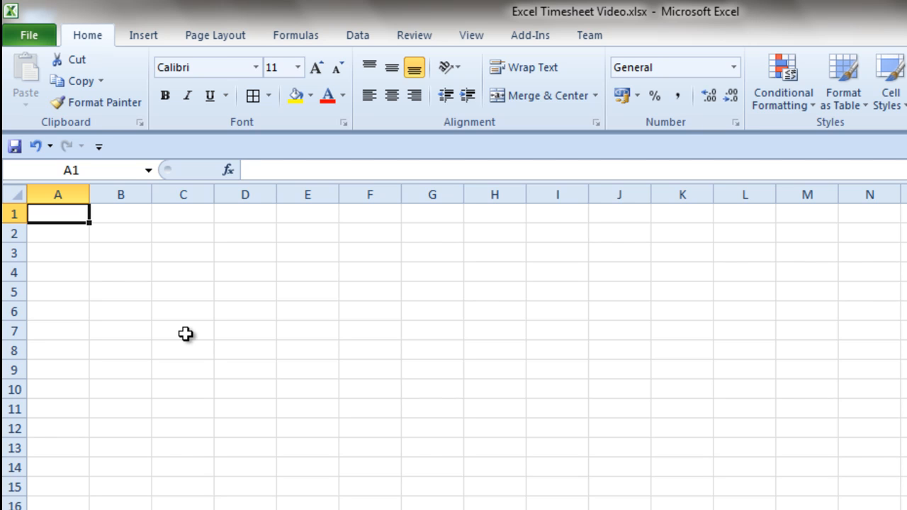
Step: Enter the headers Day, In and Break Start in A1:C1 and fit column C to its text
text(Day)
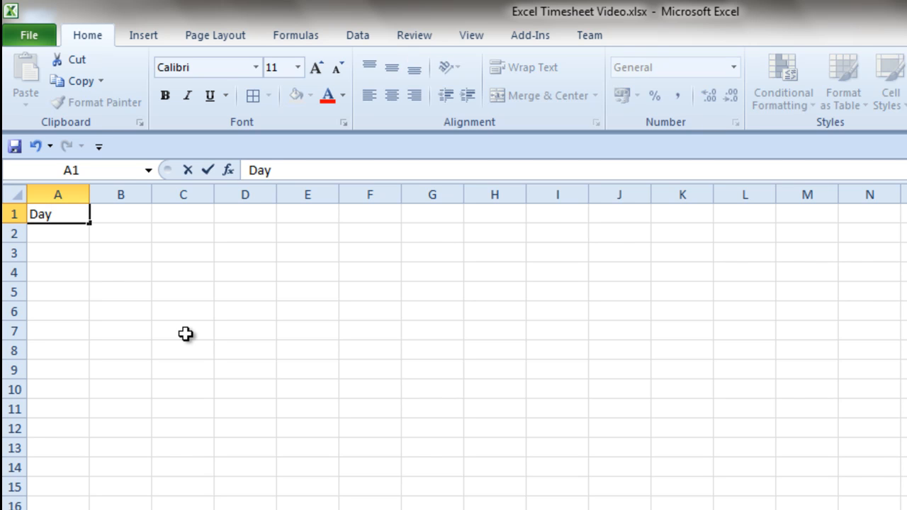
key(Tab)
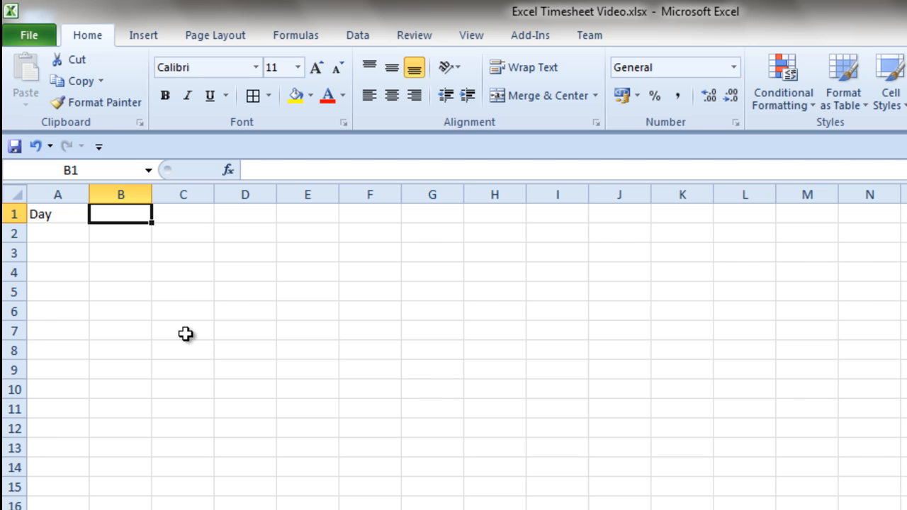
text(In)
key(Tab)
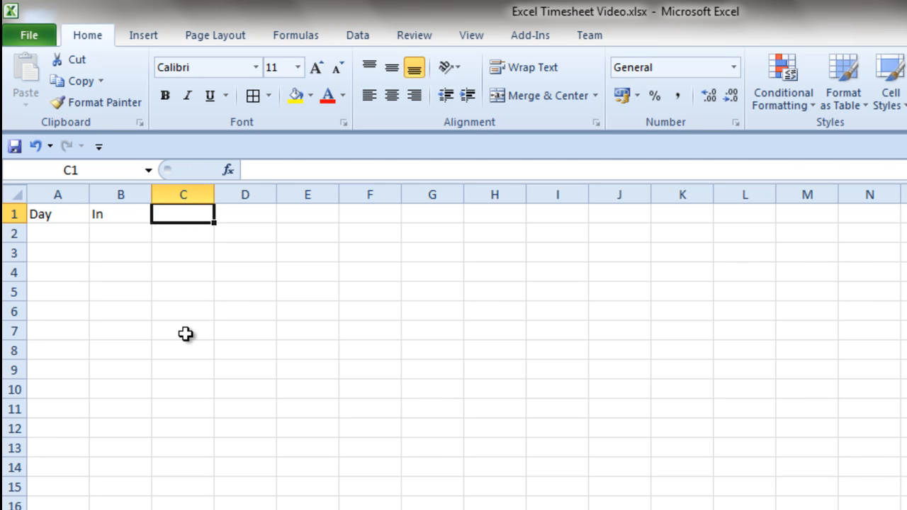
text(Break)
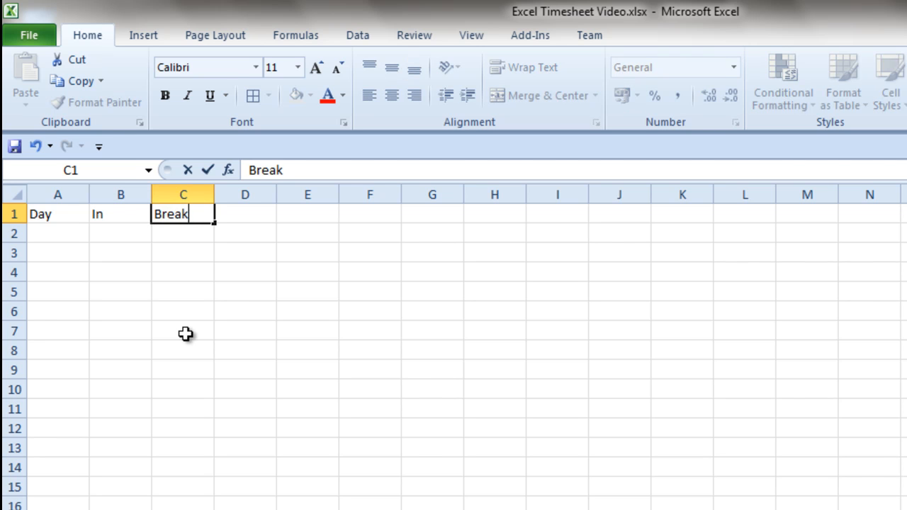
text( Start)
key(Tab)
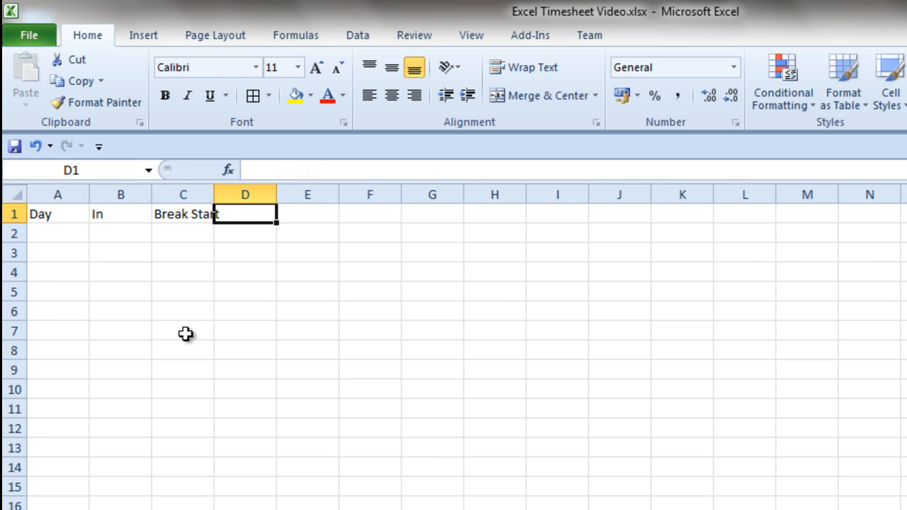
double_click(214, 195)
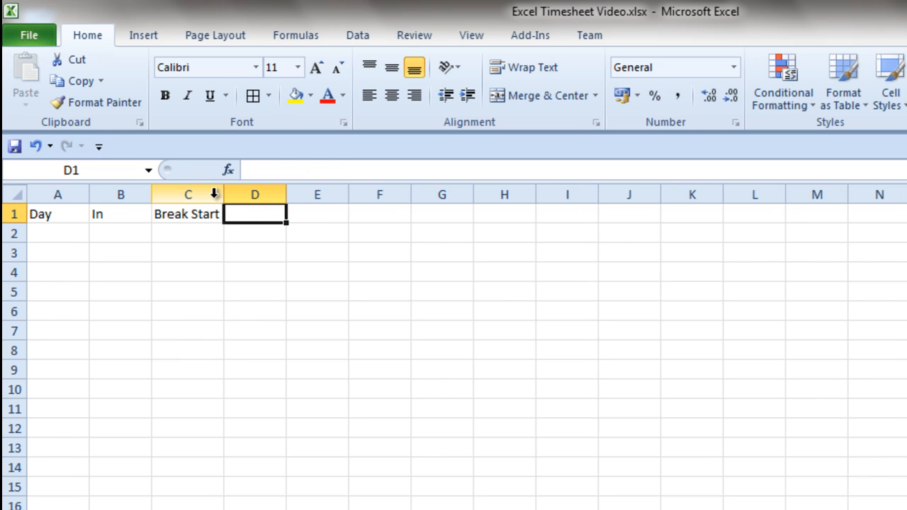
Step: Enter the headers Break Finish and Out in D1:E1 and fit column D to its text
text(Bre)
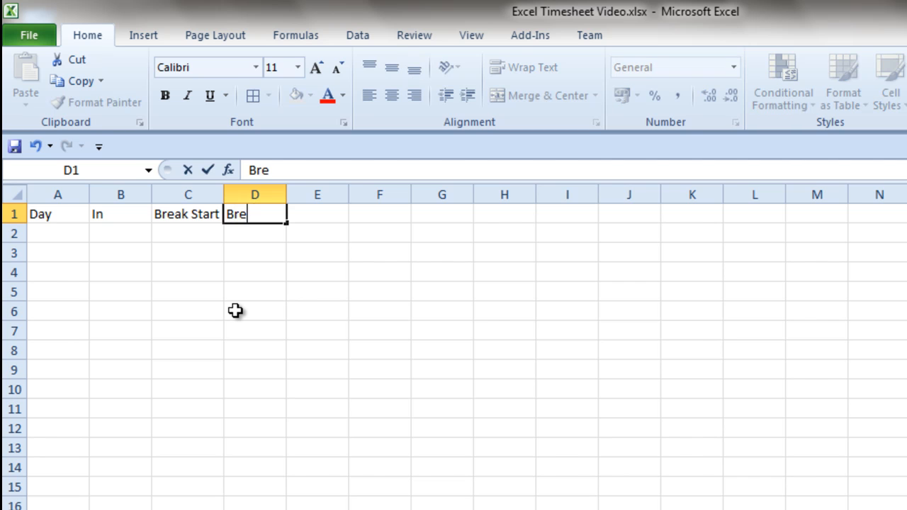
text(ak Finish)
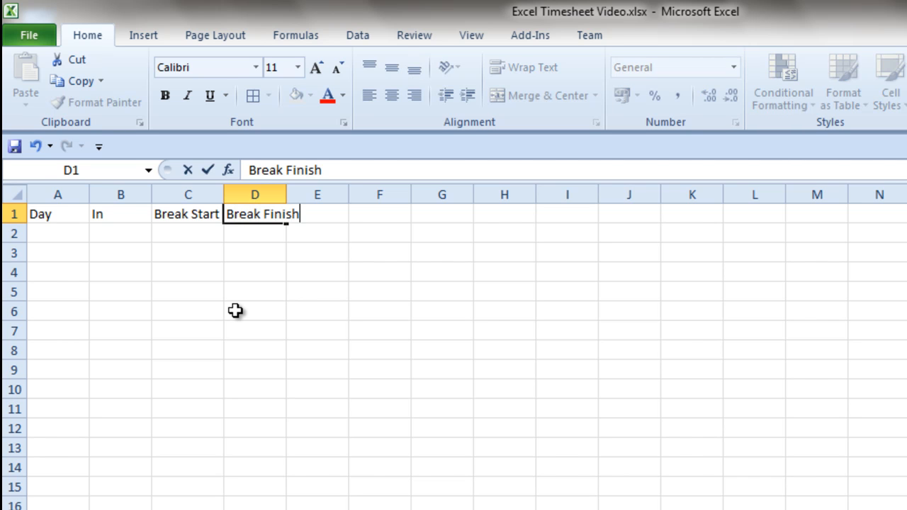
key(Tab)
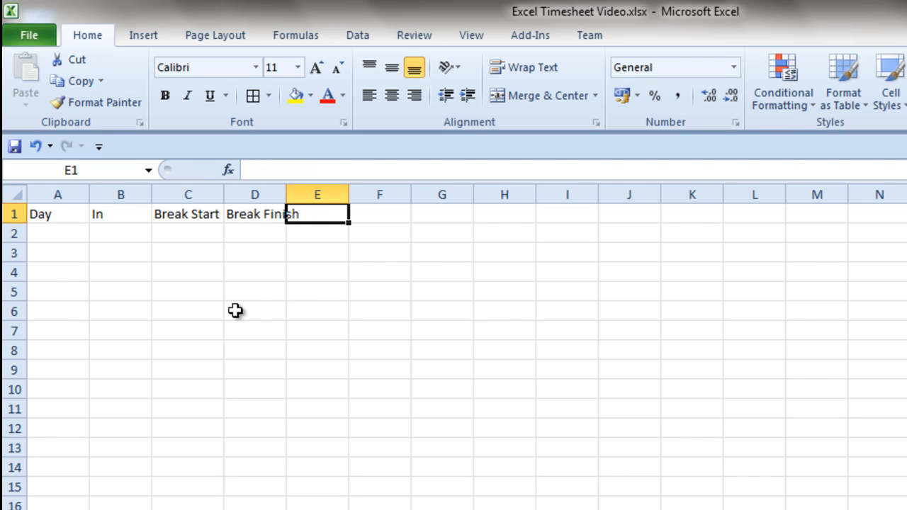
double_click(286, 195)
text(Out)
key(Tab)
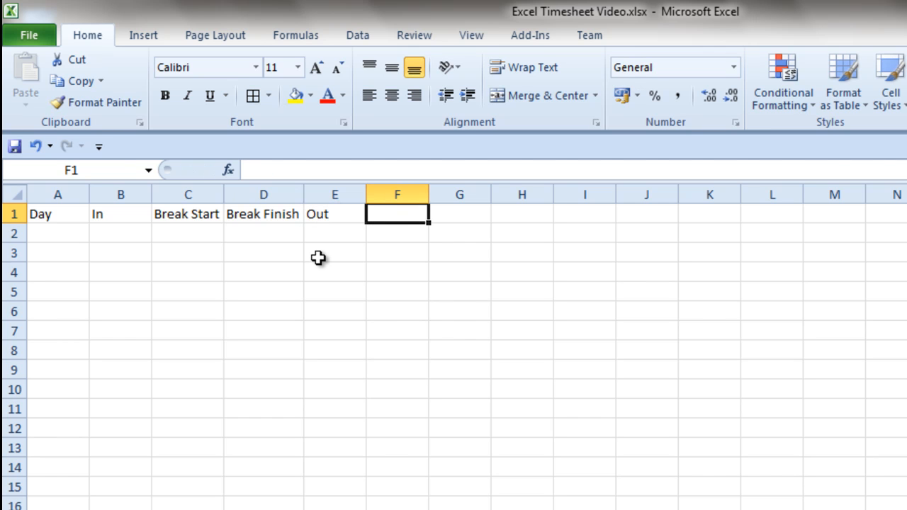
Step: Enter the headers Total Time and Decimal in F1:G1 and fit column F to its text
text(Tot)
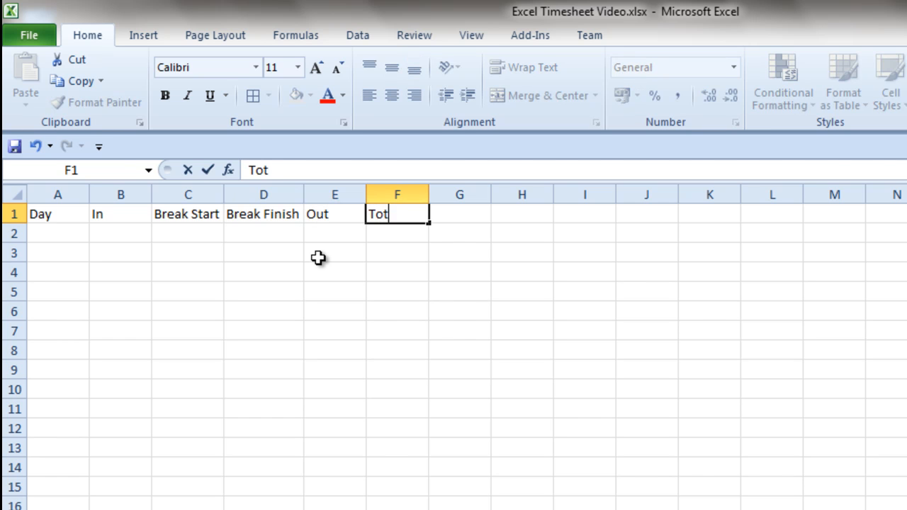
text(al Time)
key(Tab)
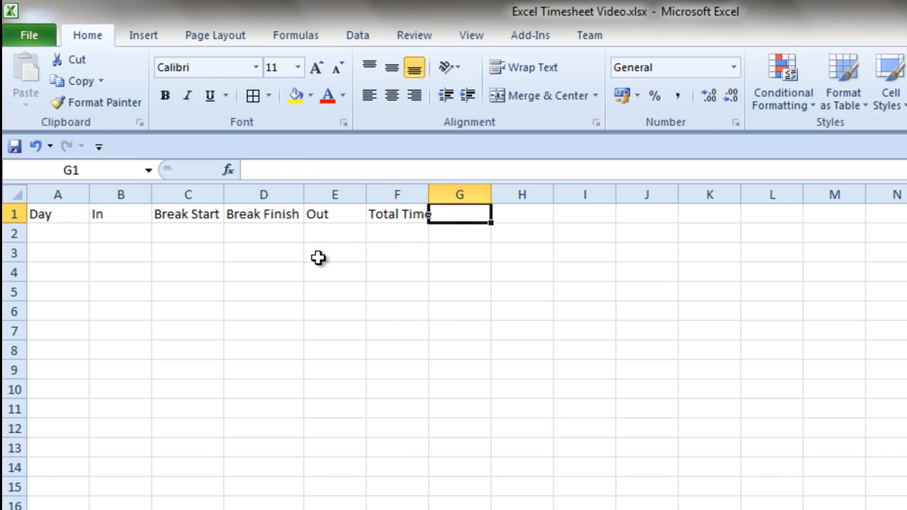
double_click(428, 202)
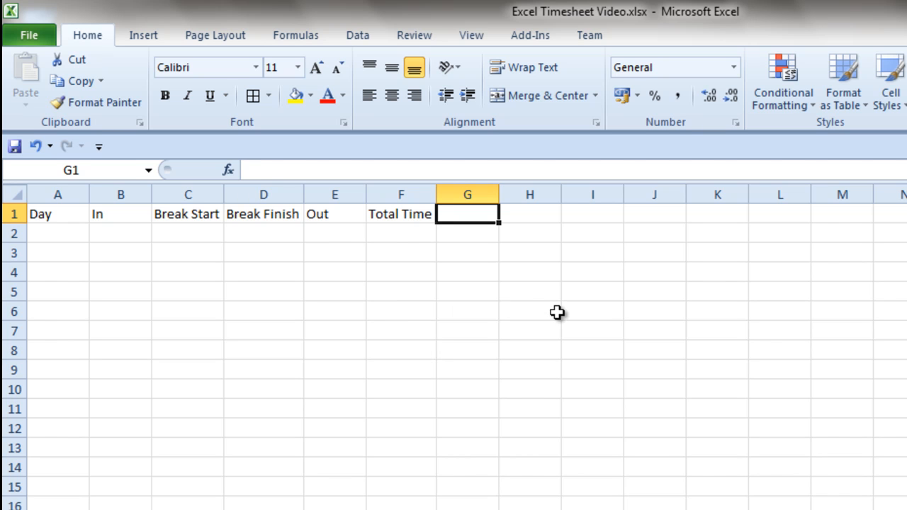
text(Decimal)
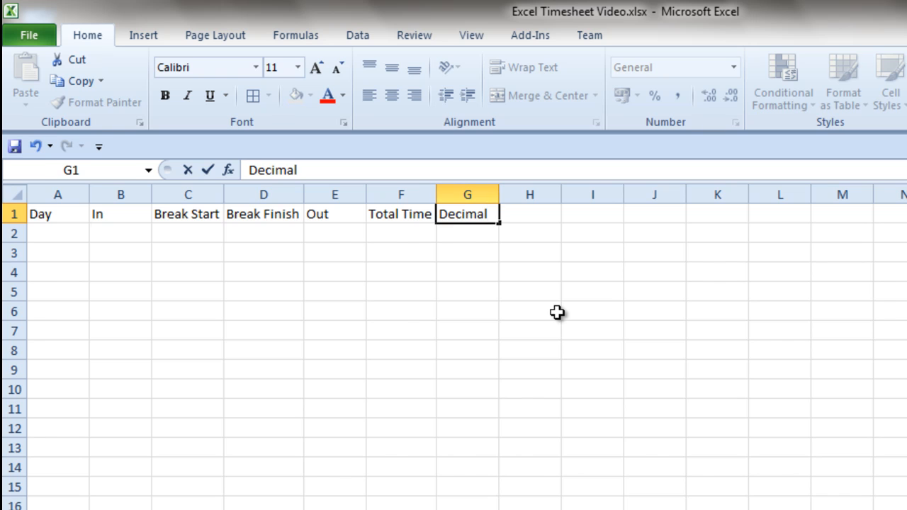
key(Return)
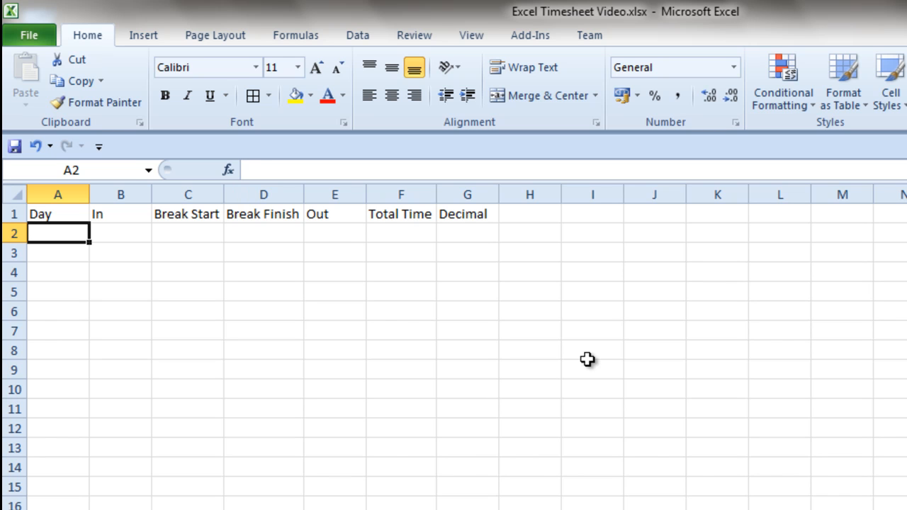
Step: Enter the date 14/03/2012 in cell A2 as the first day of the timesheet
text(14)
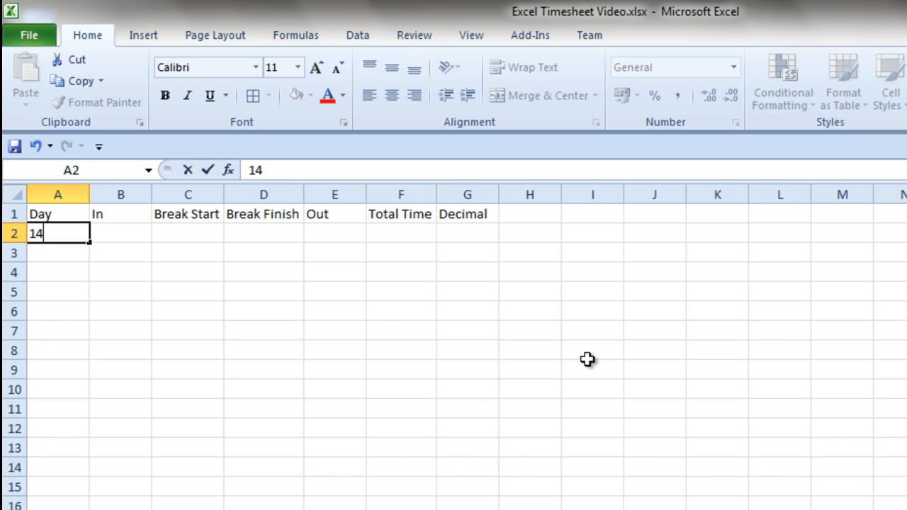
text(/03/)
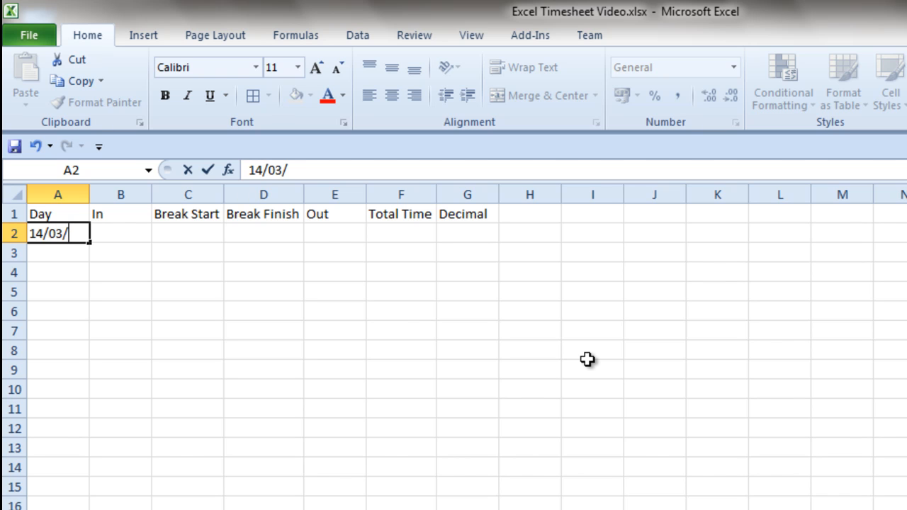
text(2012)
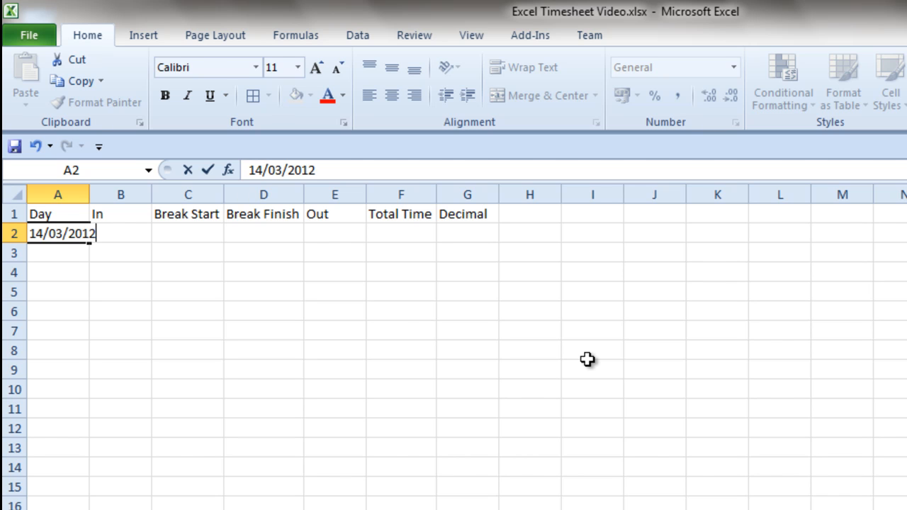
key(Return)
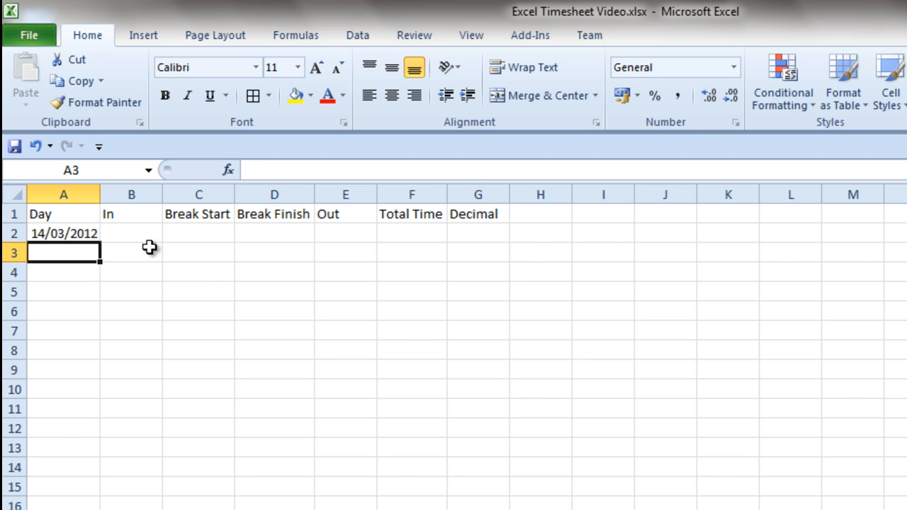
Step: Fill the date in A2 down to A15 as a series of weekdays only
click(87, 233)
drag(100, 243, 112, 487)
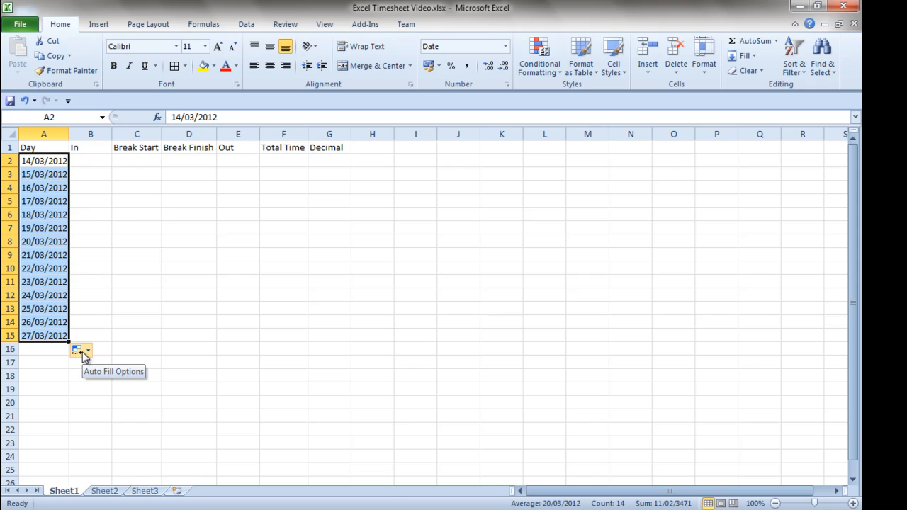
click(84, 352)
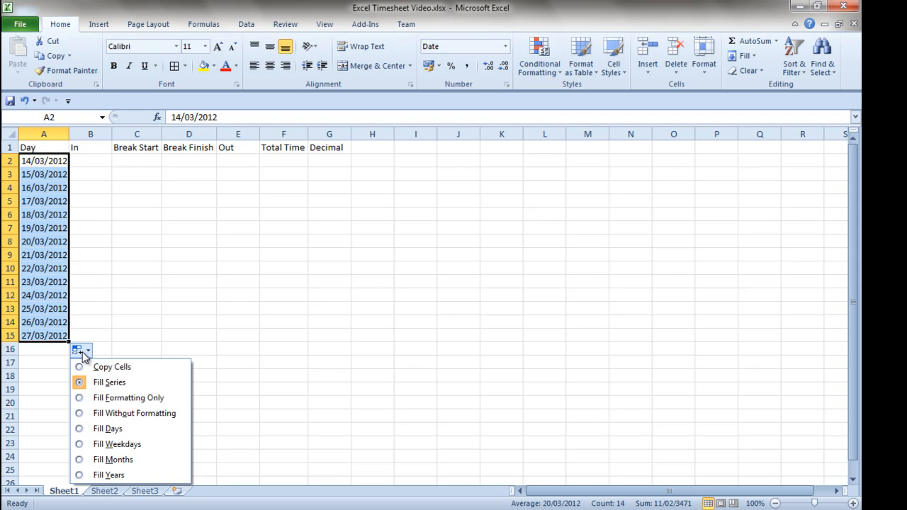
click(137, 442)
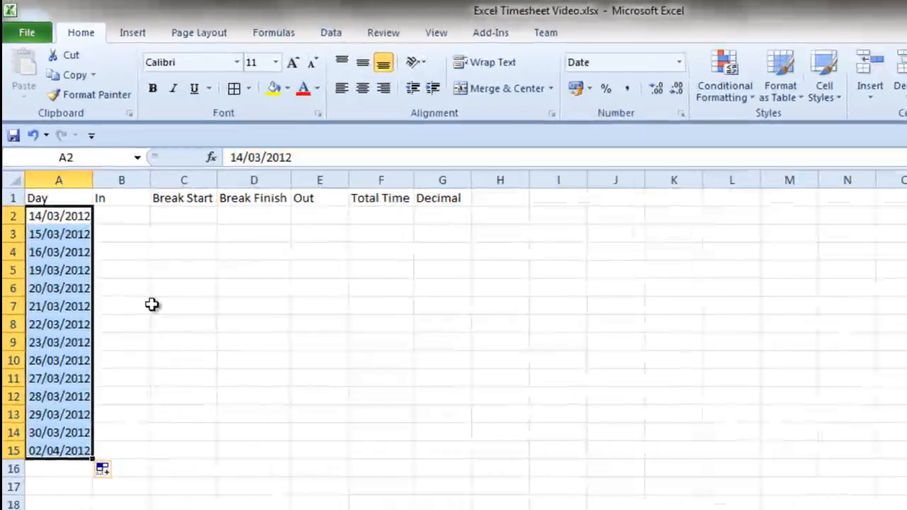
click(115, 228)
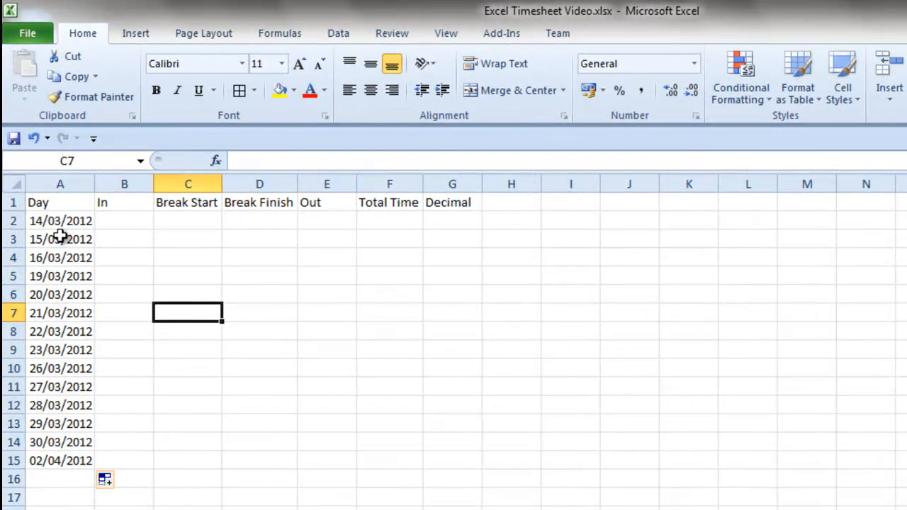
Step: Apply the custom number format ddd dd/mm/yyyy to the whole Day column
click(62, 221)
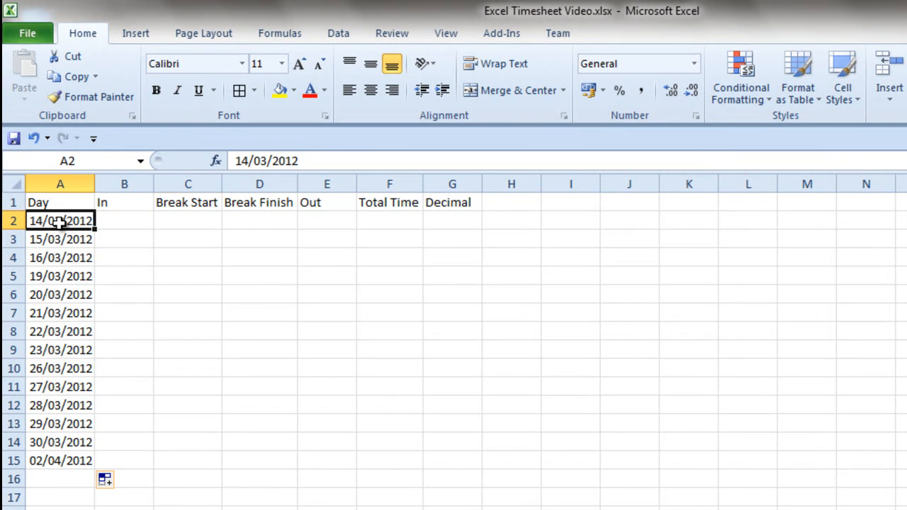
click(73, 184)
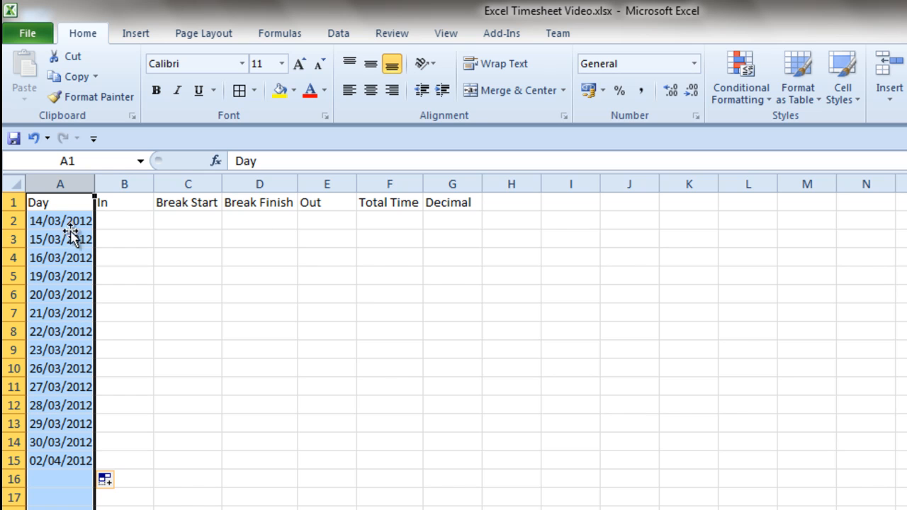
click(694, 118)
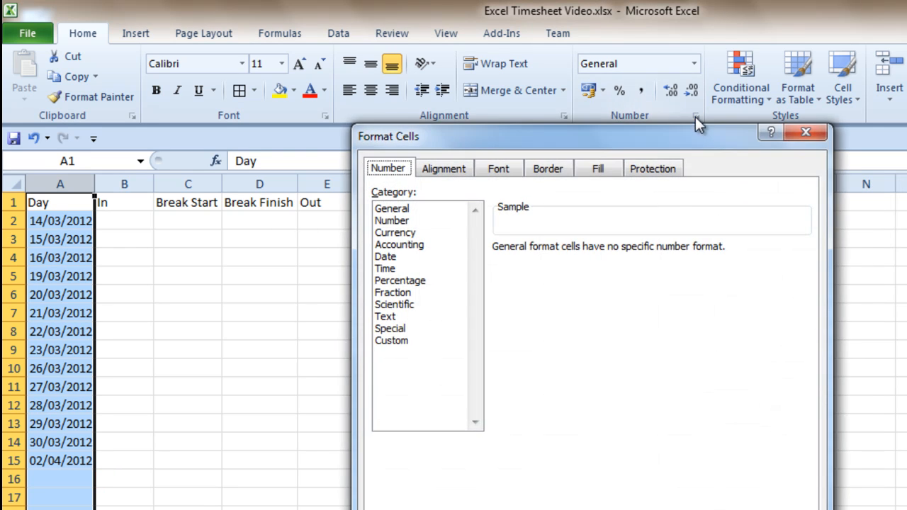
click(392, 341)
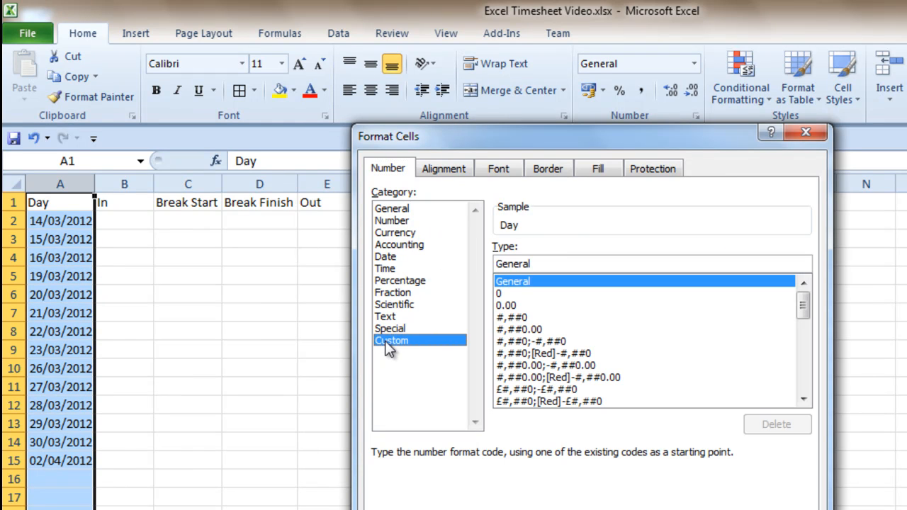
double_click(541, 263)
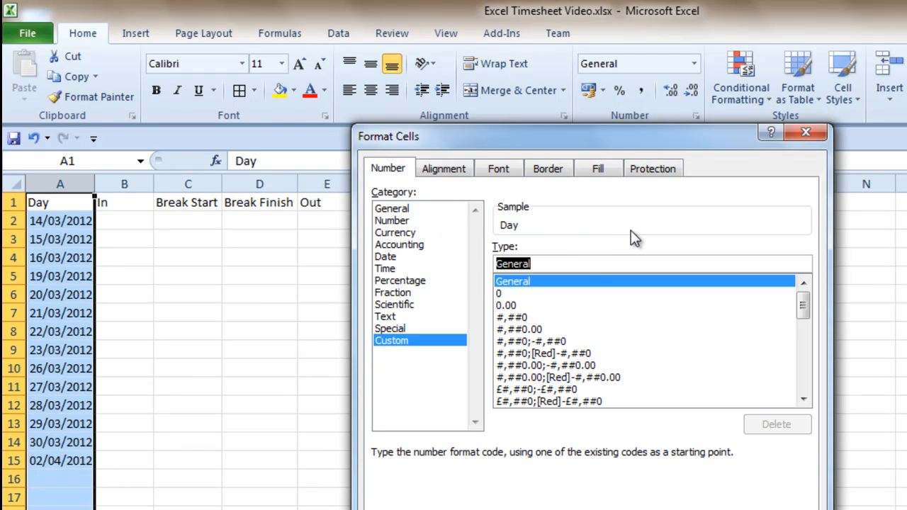
text(ddd)
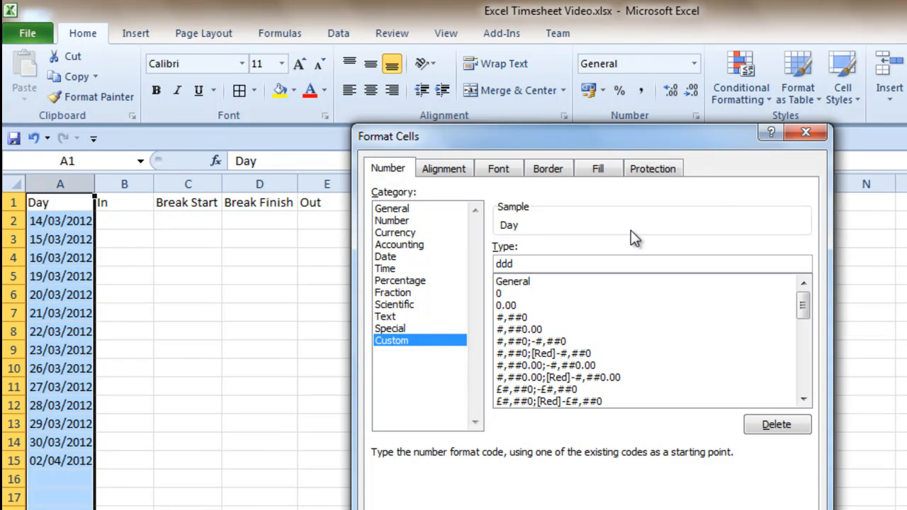
text( dd/mm/yyyy)
key(Return)
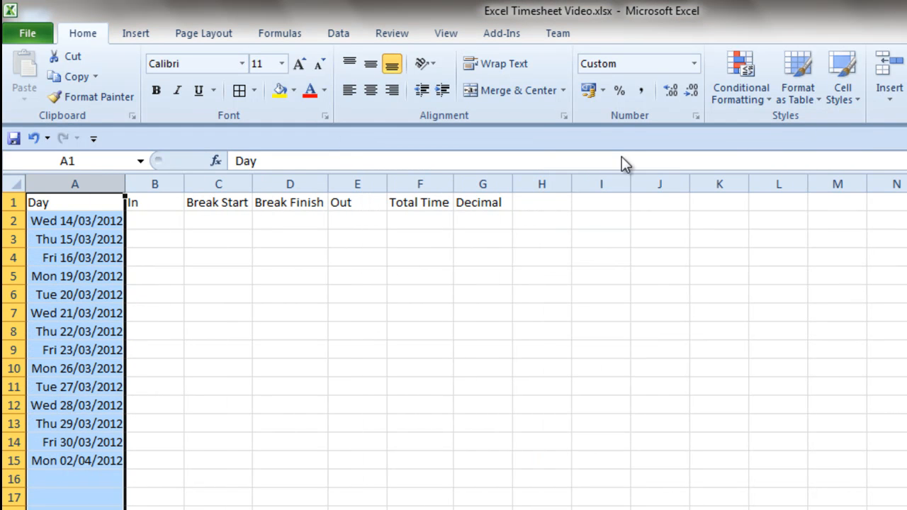
Step: Change the Day column's custom number format to dddd dd/mm/yyyy to show full weekday names
click(696, 117)
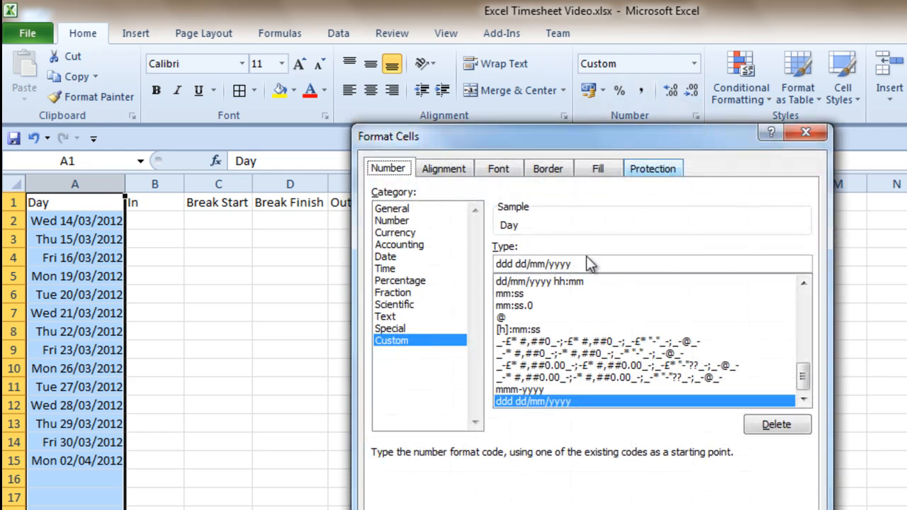
click(512, 263)
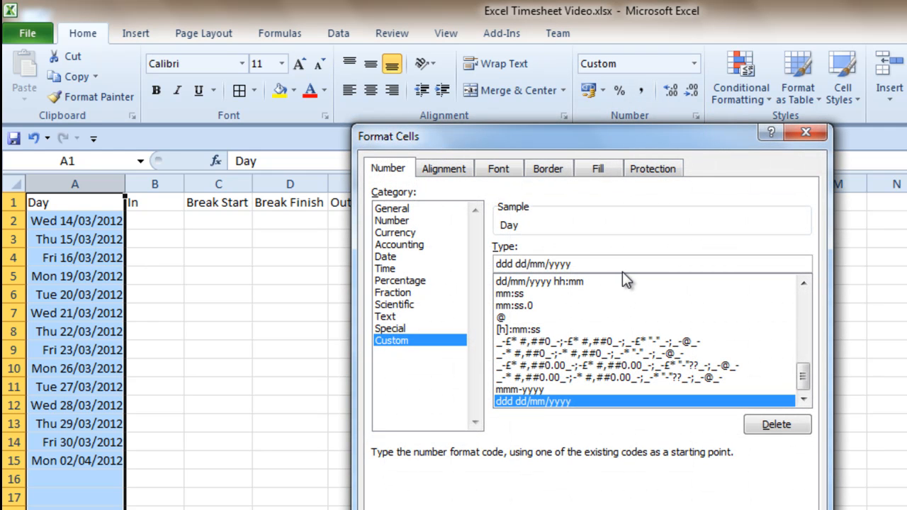
text(d)
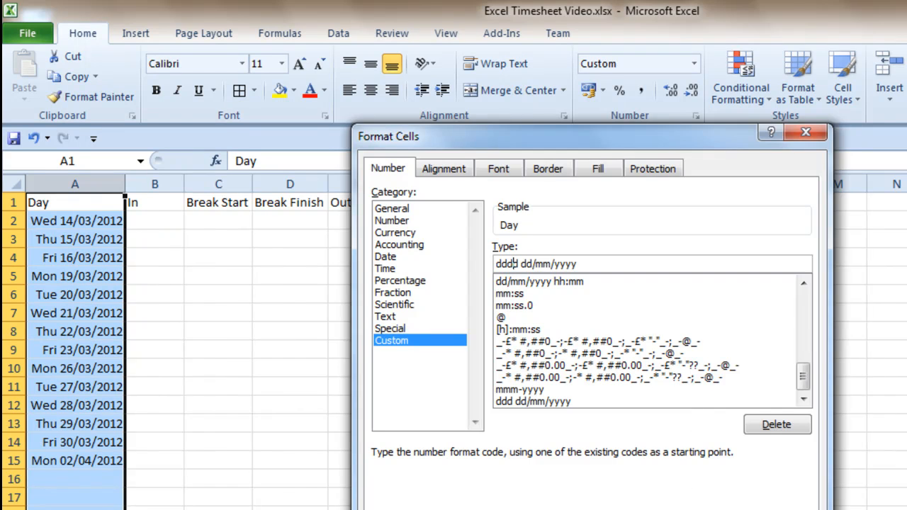
key(Return)
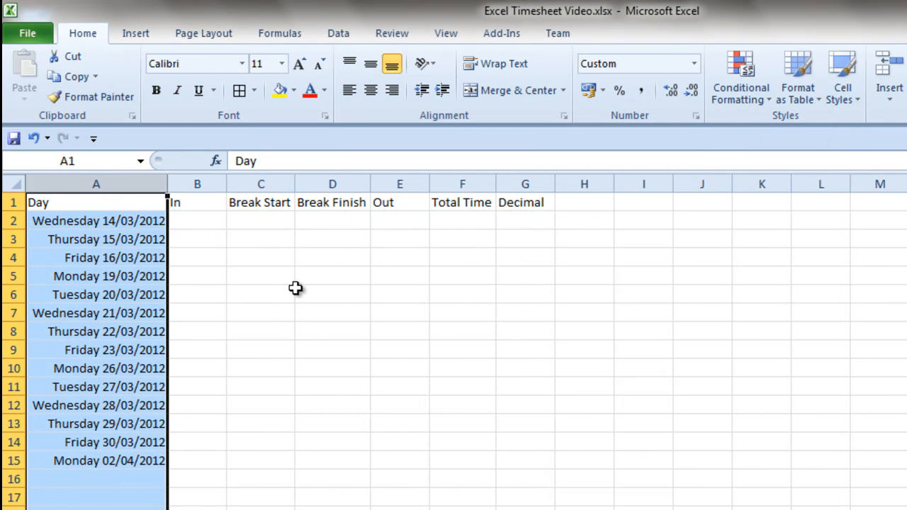
Step: Set the Day column's custom number format back to ddd dd/mm/yyyy and fit column A to its contents
click(695, 117)
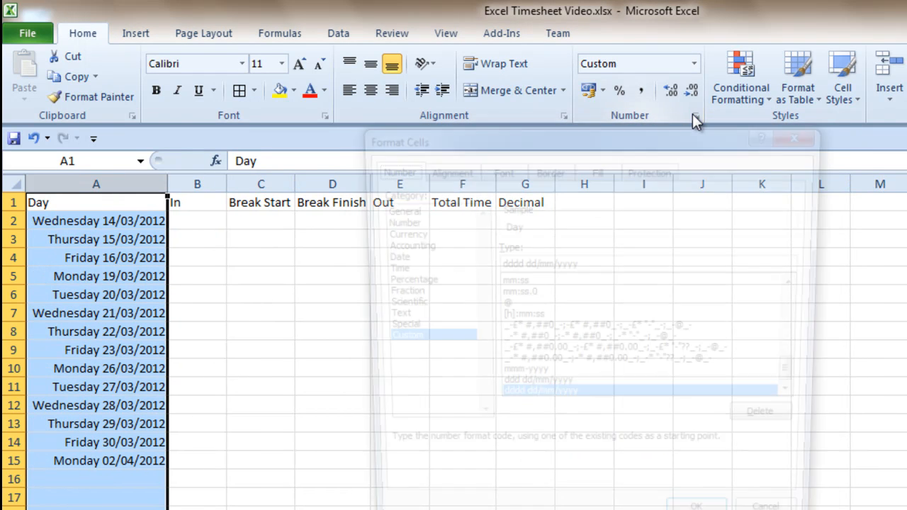
click(518, 264)
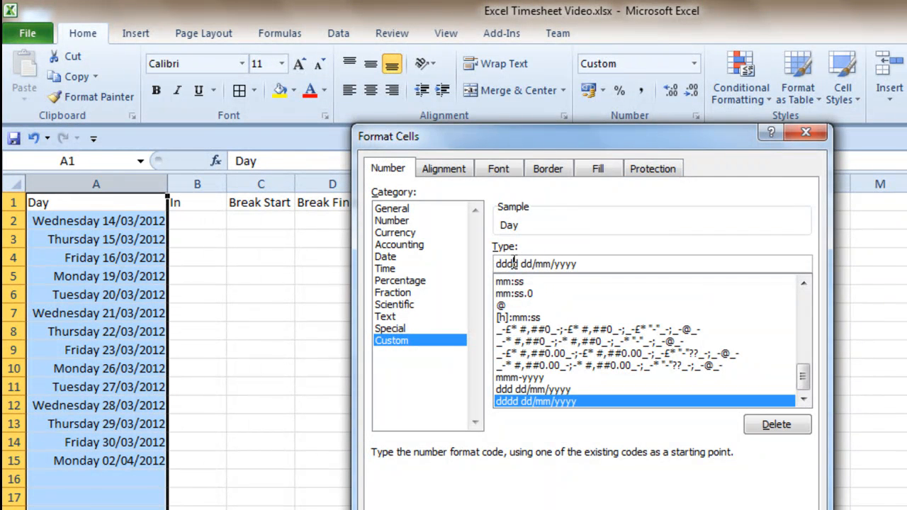
key(BackSpace)
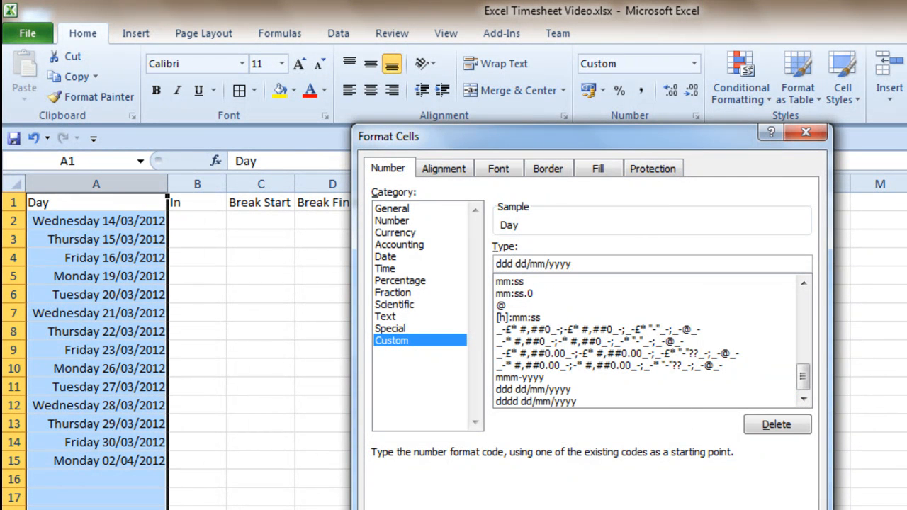
key(Return)
click(259, 407)
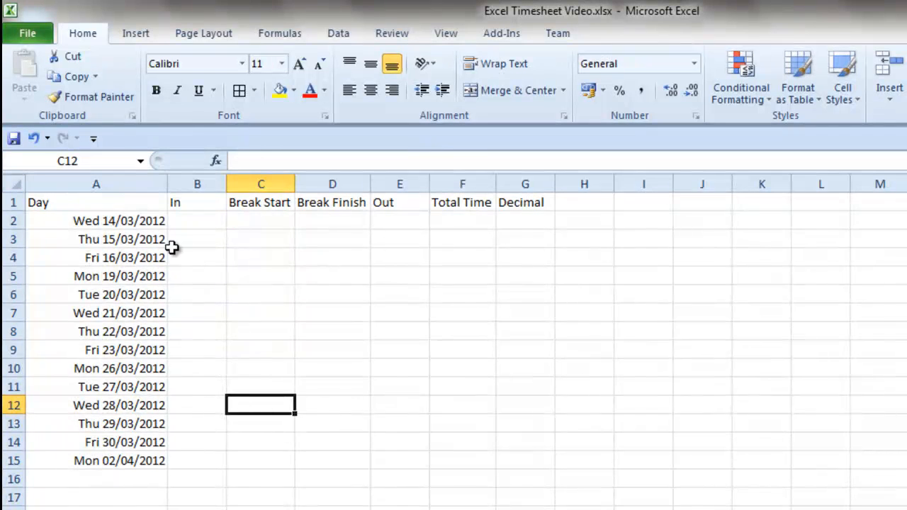
double_click(167, 184)
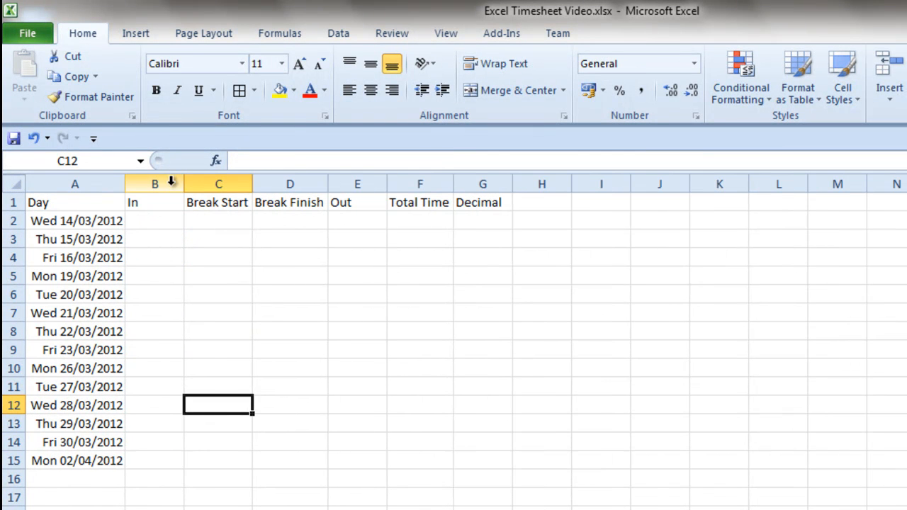
Step: Enter the first day's times in B2:E2: In 9:00, Break Start 12:00, Break Finish 12:30 and Out 17:00
click(161, 222)
text(9:00)
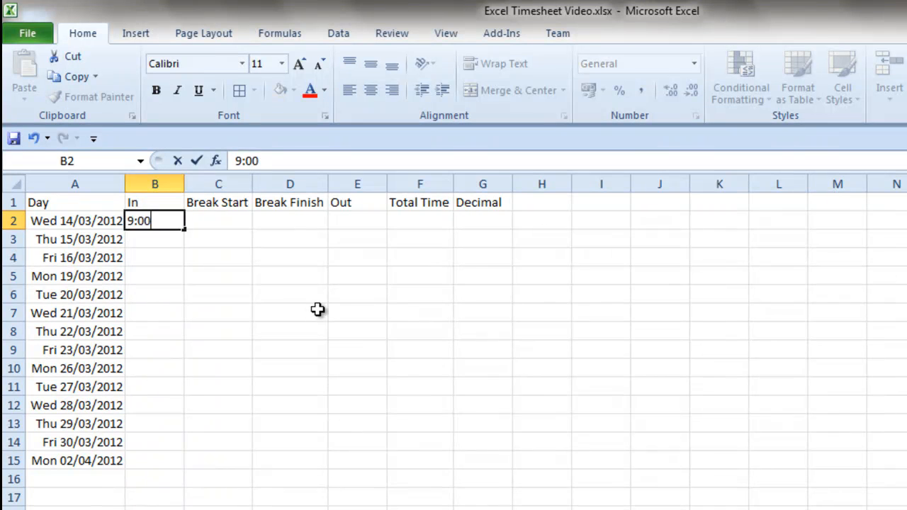
key(Tab)
text(12:00)
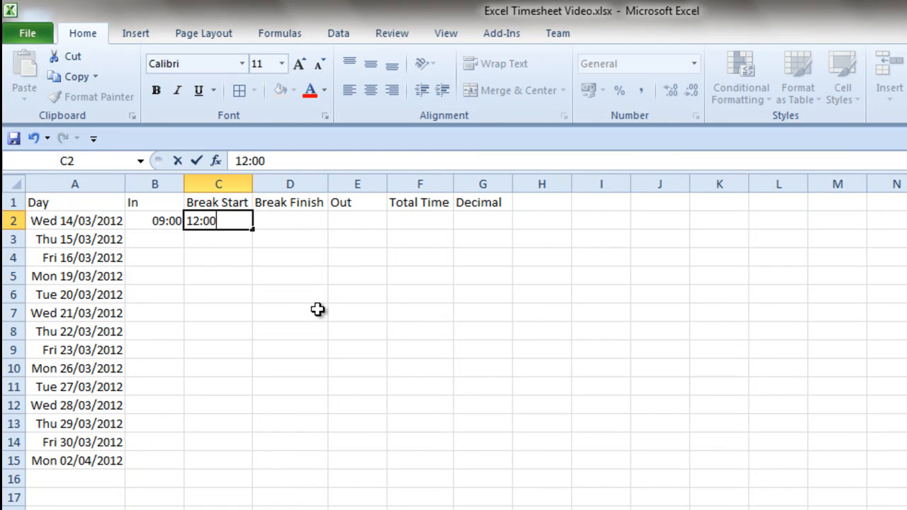
key(Tab)
text(12)
text(0)
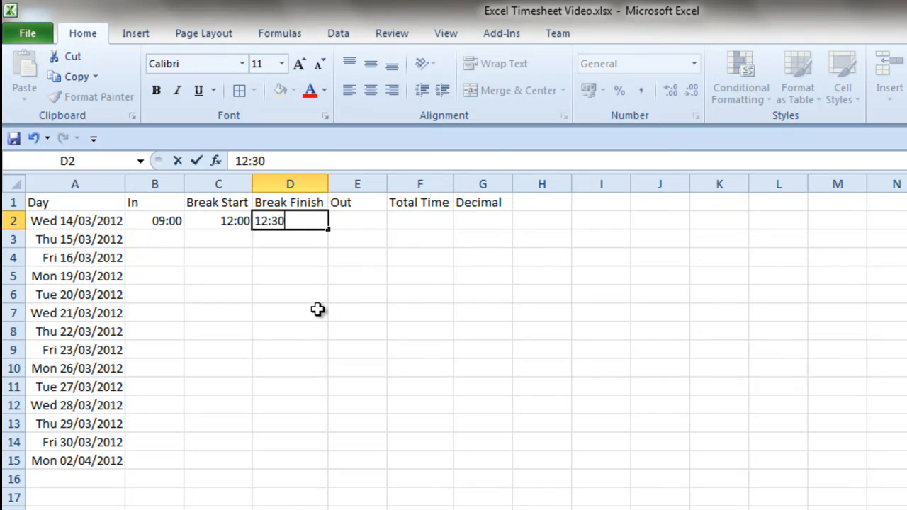
key(Tab)
text(1)
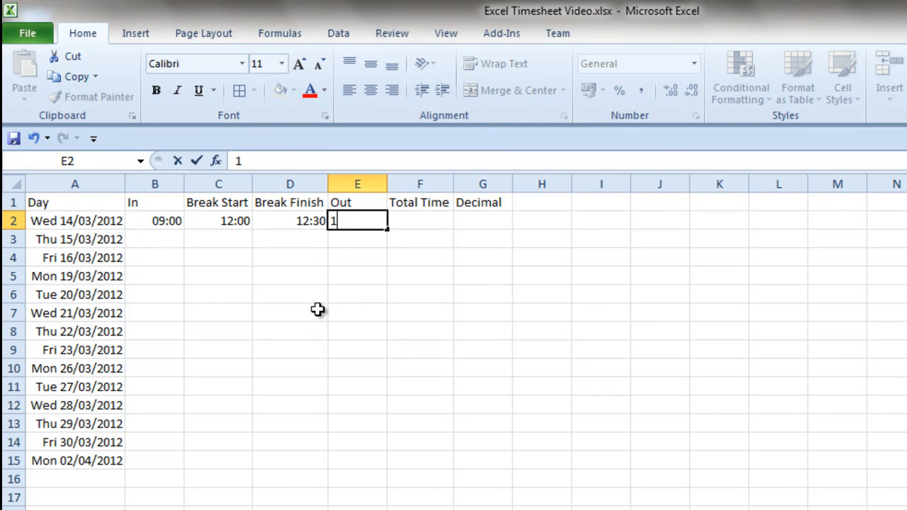
text(7:00)
key(Tab)
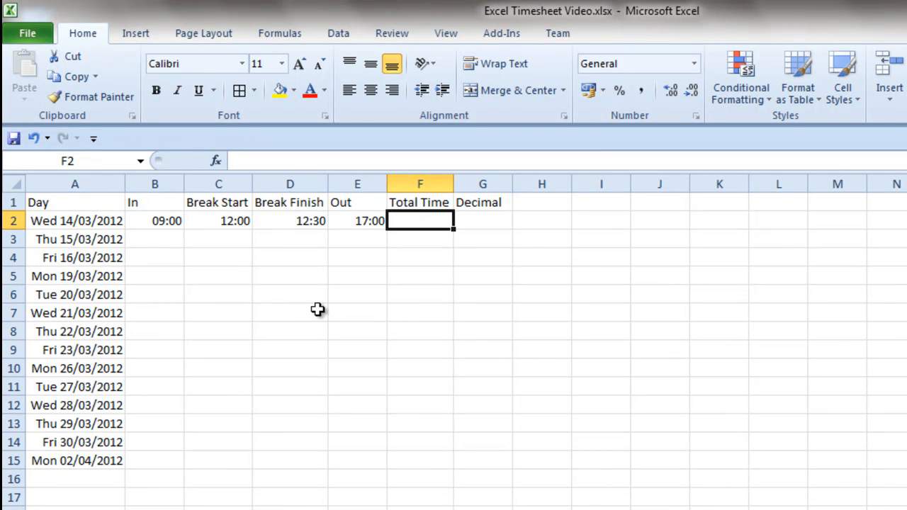
Step: Enter the formula =E2-D2+C2-B2 in F2 to calculate the first day's total time without the break
text(=)
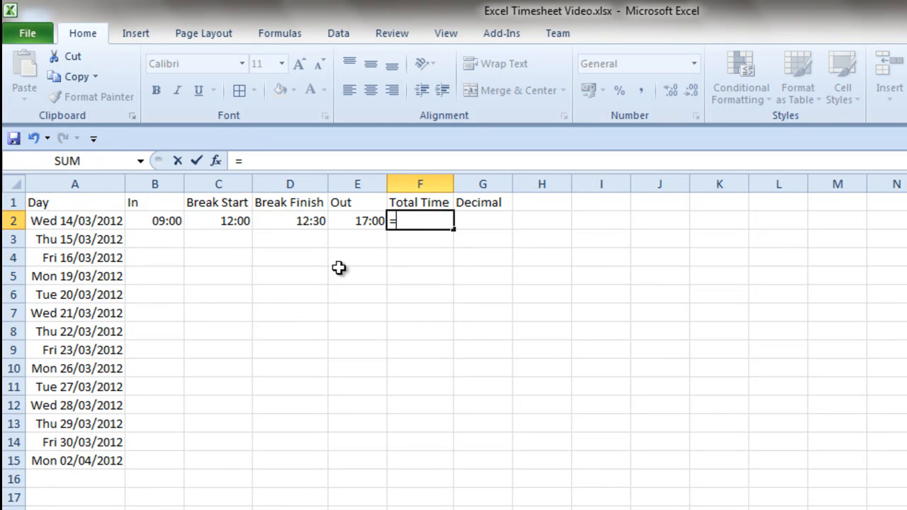
click(354, 221)
text(-)
click(296, 221)
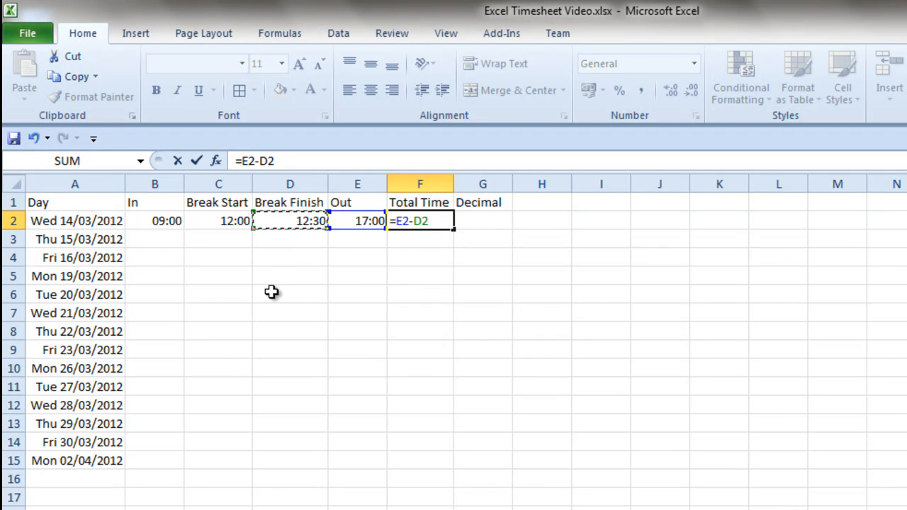
text(+)
click(225, 221)
text(=)
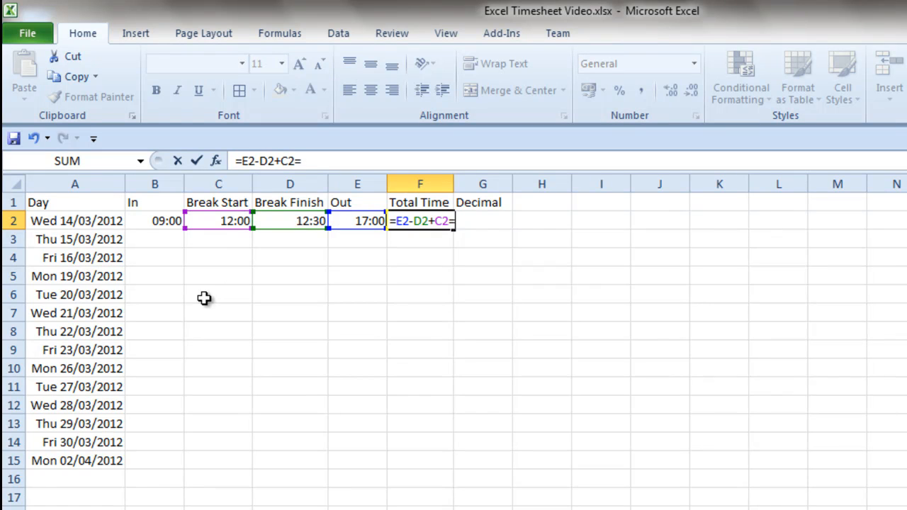
key(BackSpace)
text(-)
click(153, 220)
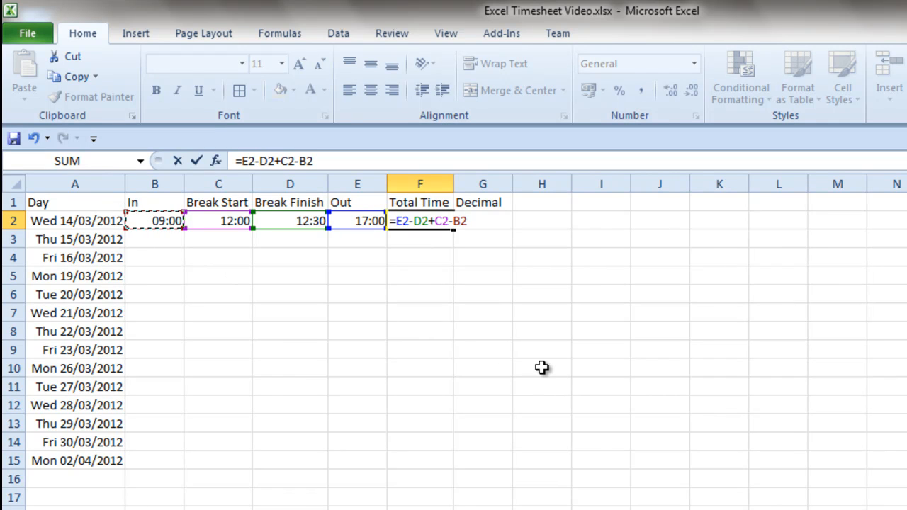
key(ctrl+Return)
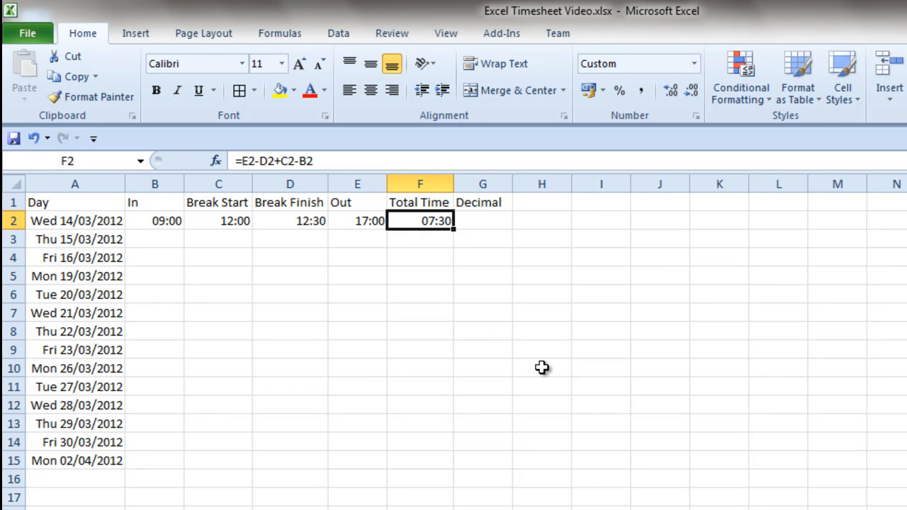
Step: Enter the formula =F2*24 in G2 to convert the total time to decimal hours
key(Right)
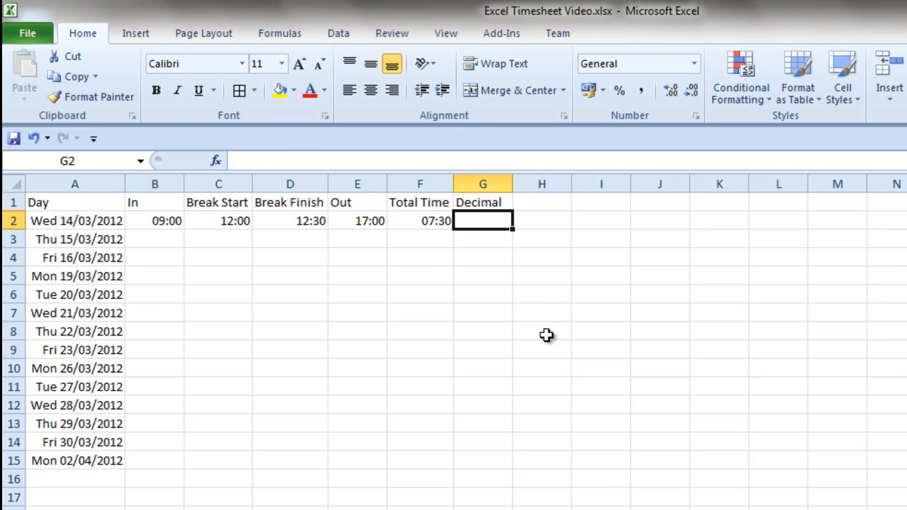
text(=)
click(430, 222)
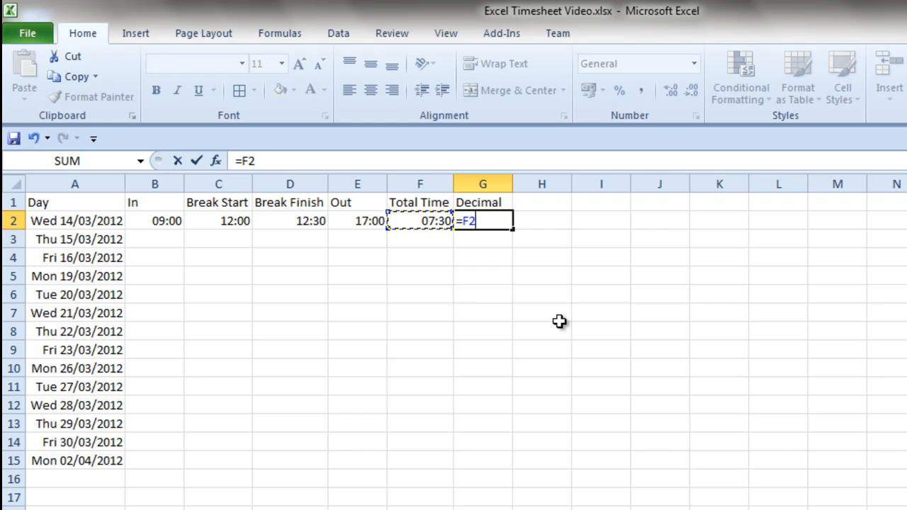
text(*24)
key(ctrl+Return)
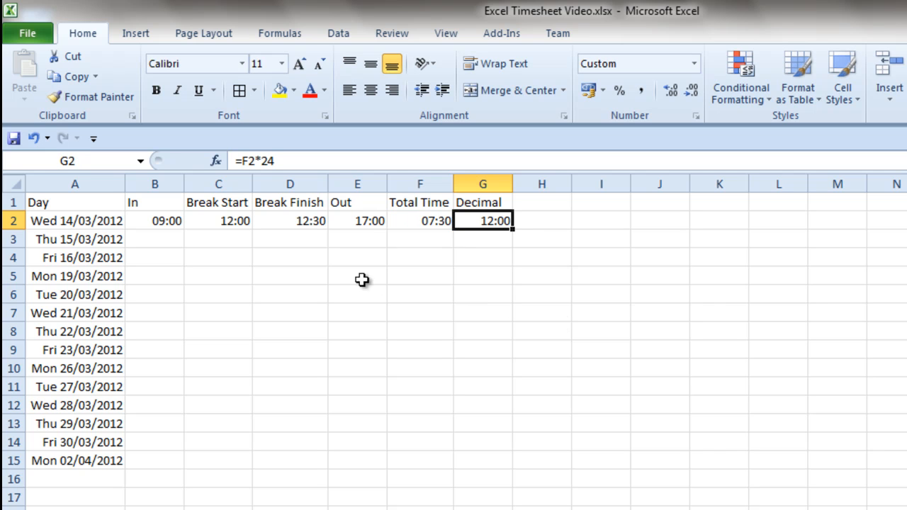
Step: Apply borders to all cells of the timesheet range A1:G15
click(484, 287)
drag(87, 205, 478, 462)
click(237, 93)
click(557, 313)
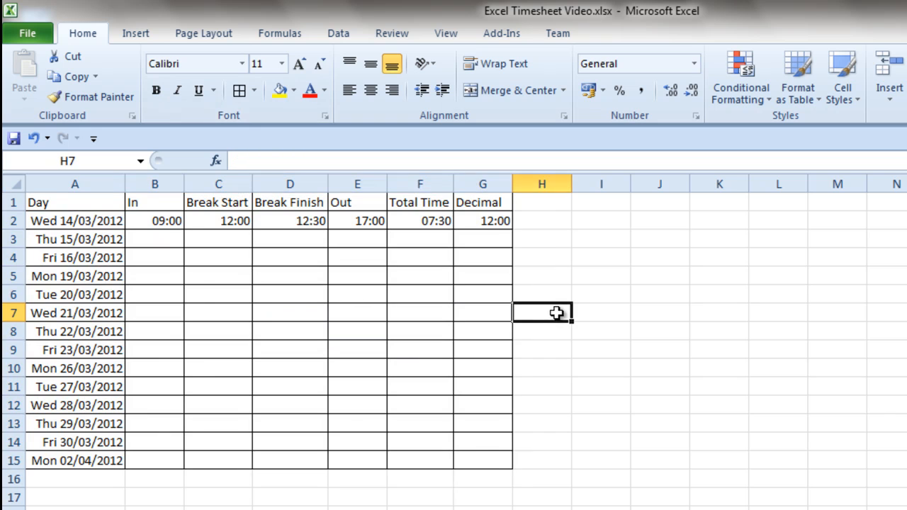
Step: Change the number format of the Decimal cell G2 to General
click(484, 226)
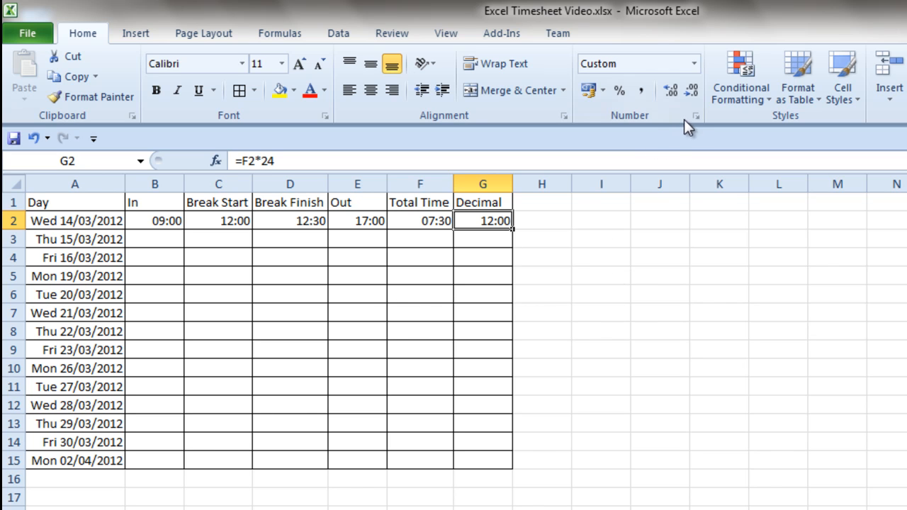
click(694, 64)
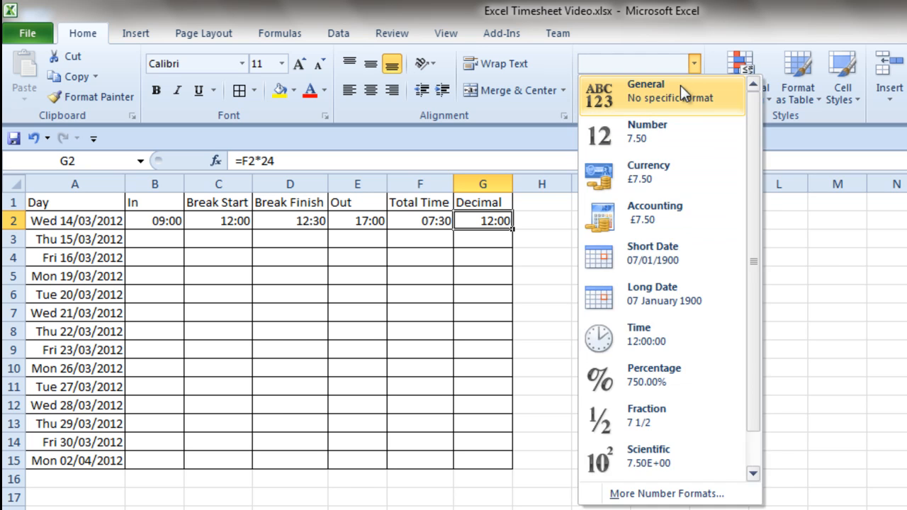
click(684, 85)
click(644, 274)
click(489, 224)
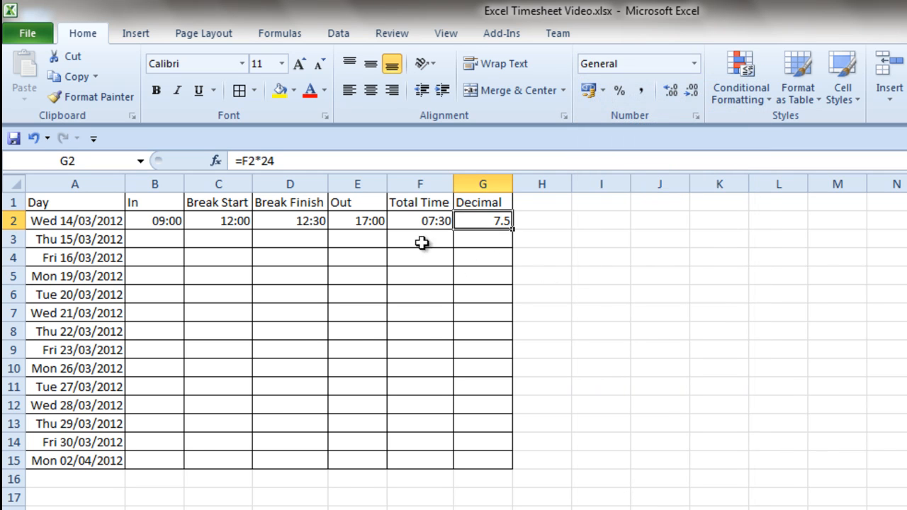
Step: Change the first day's Break Finish time in D2 to 12:23
click(300, 225)
text(12)
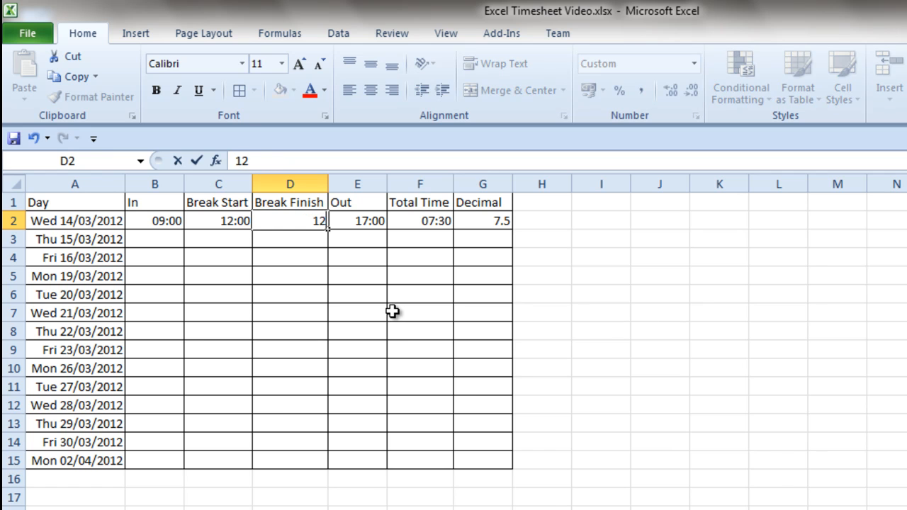
text(:23)
key(Return)
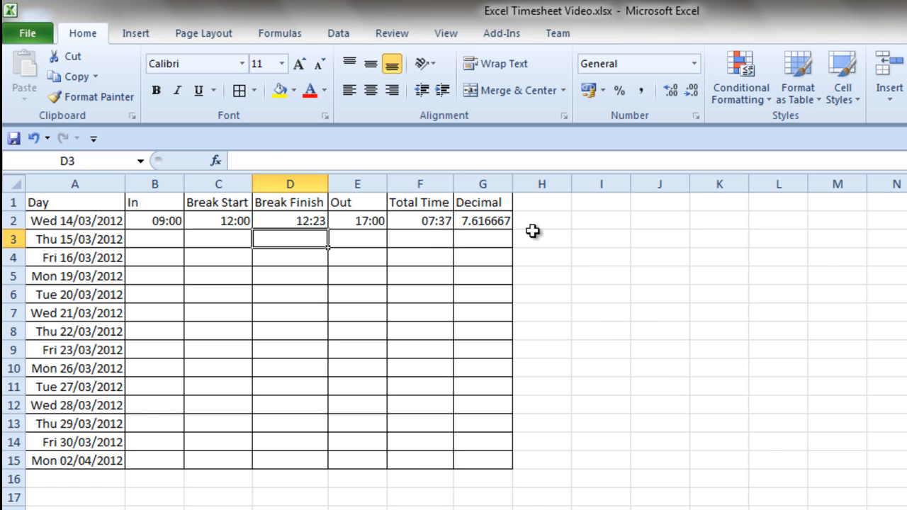
click(493, 225)
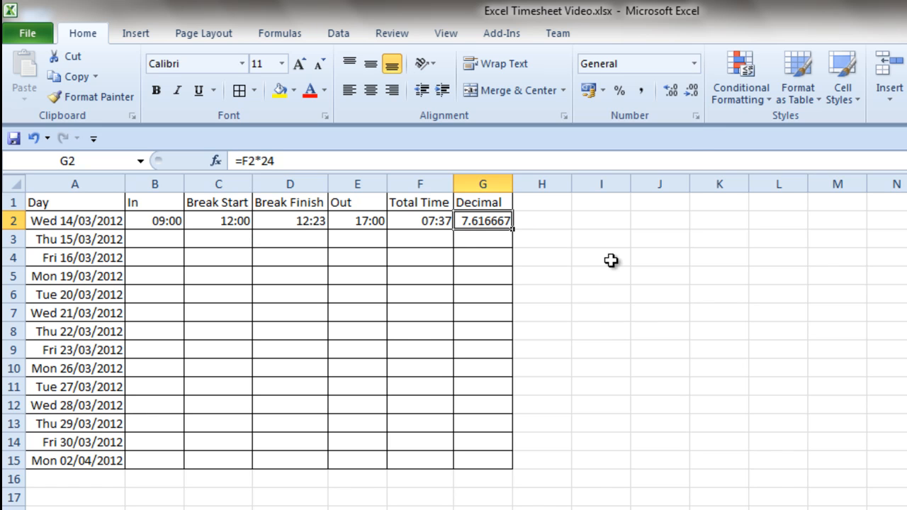
click(697, 116)
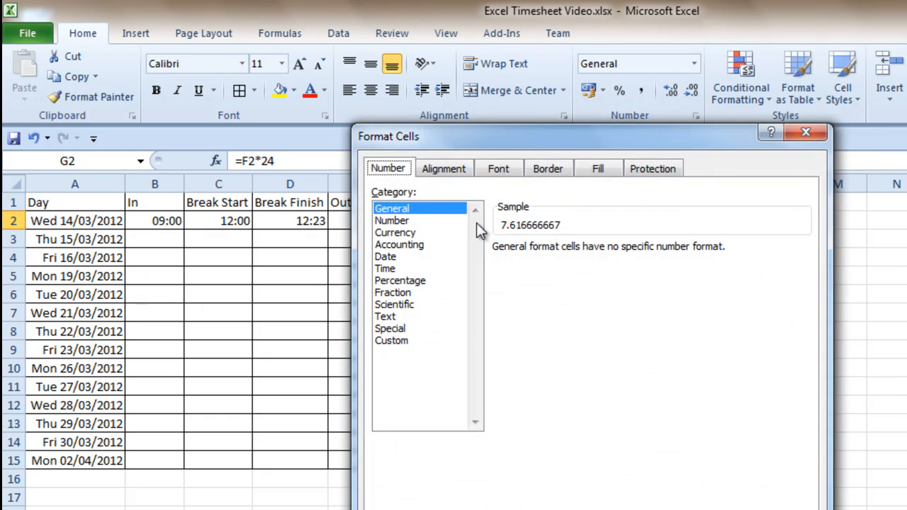
click(430, 221)
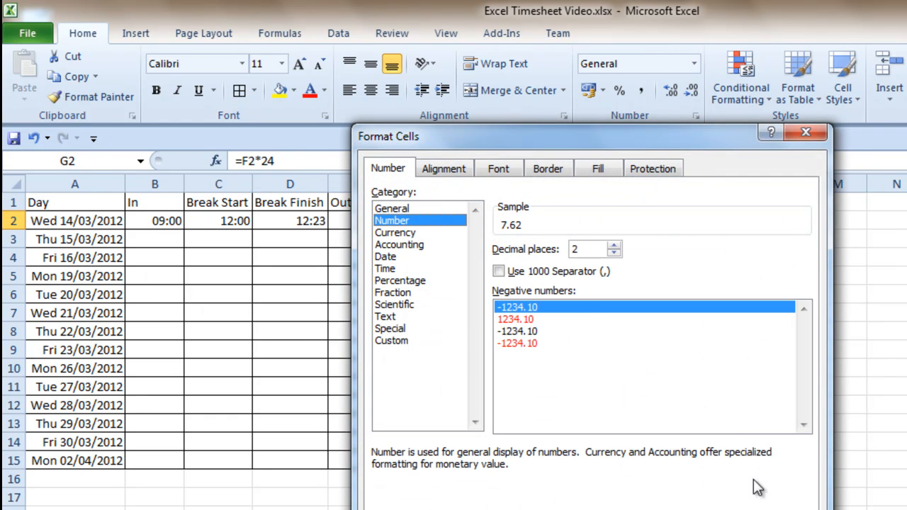
key(Escape)
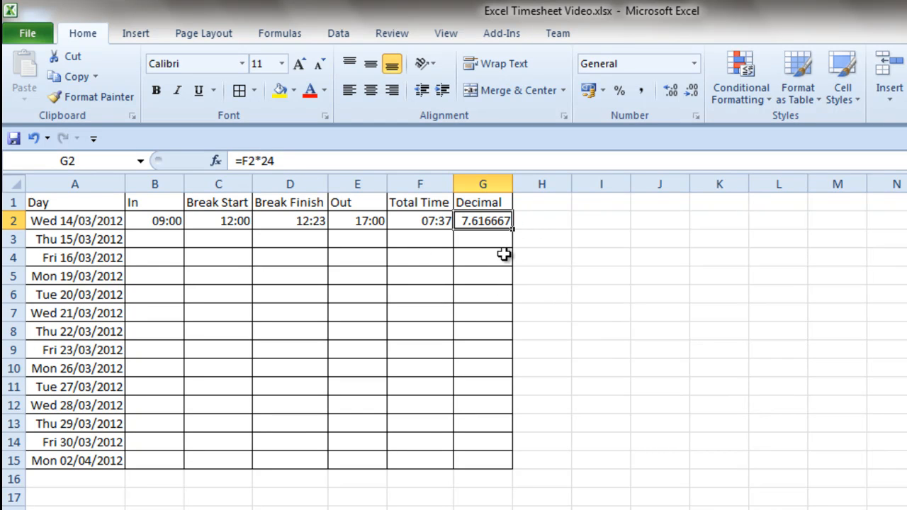
Step: Round the decimal hours in G2 to two places with the formula =ROUND(F2*24,2)
click(245, 161)
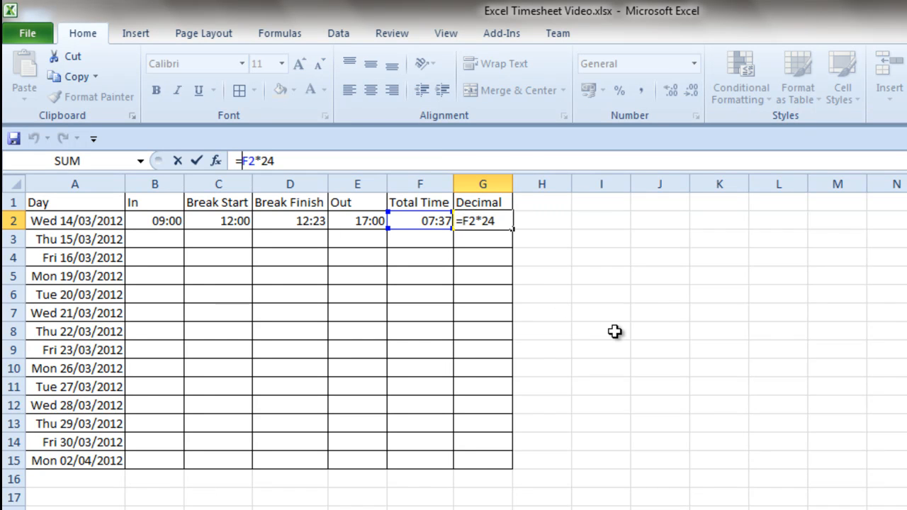
text(Round)
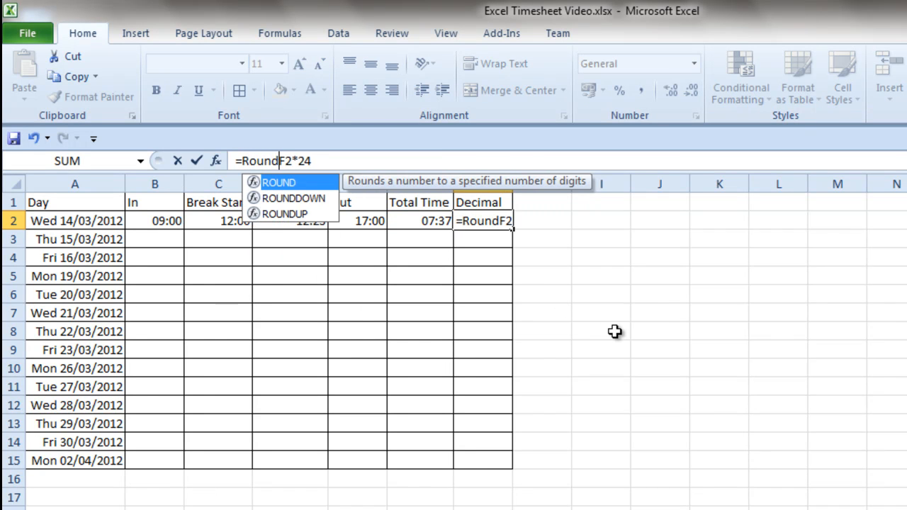
text(()
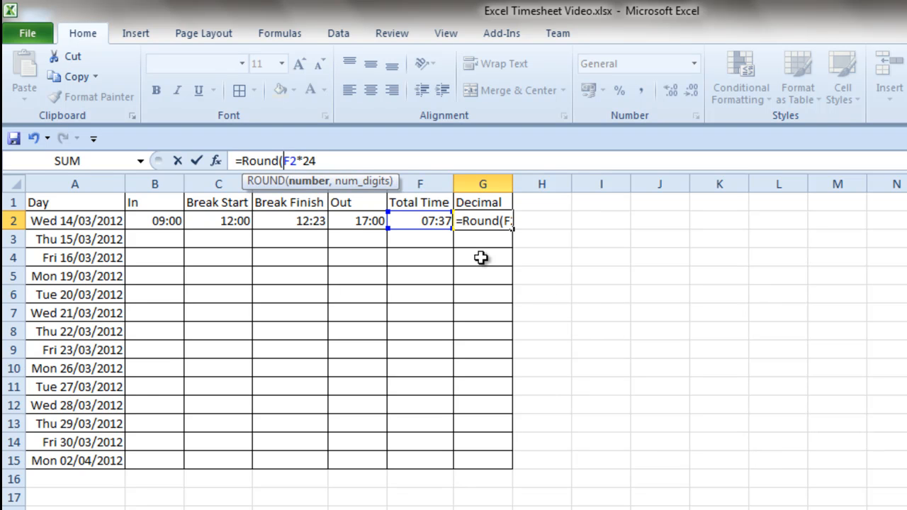
click(387, 163)
text(,)
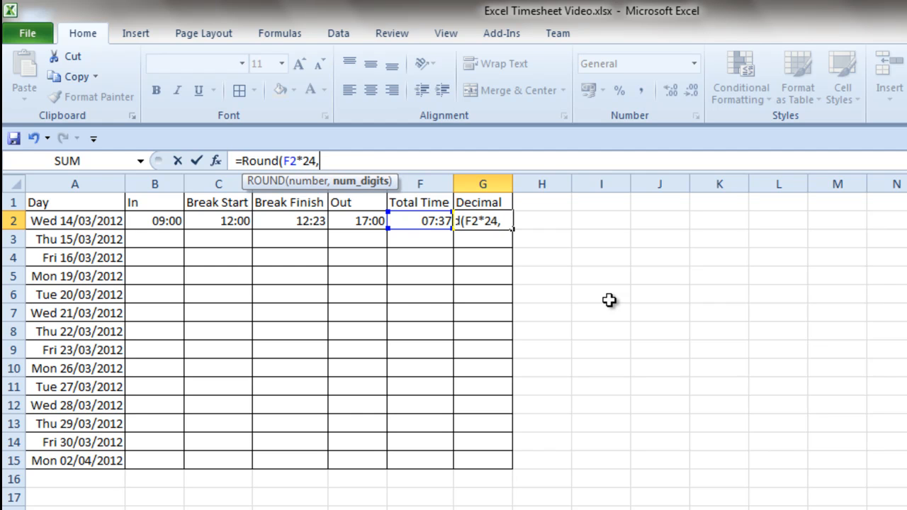
text(2))
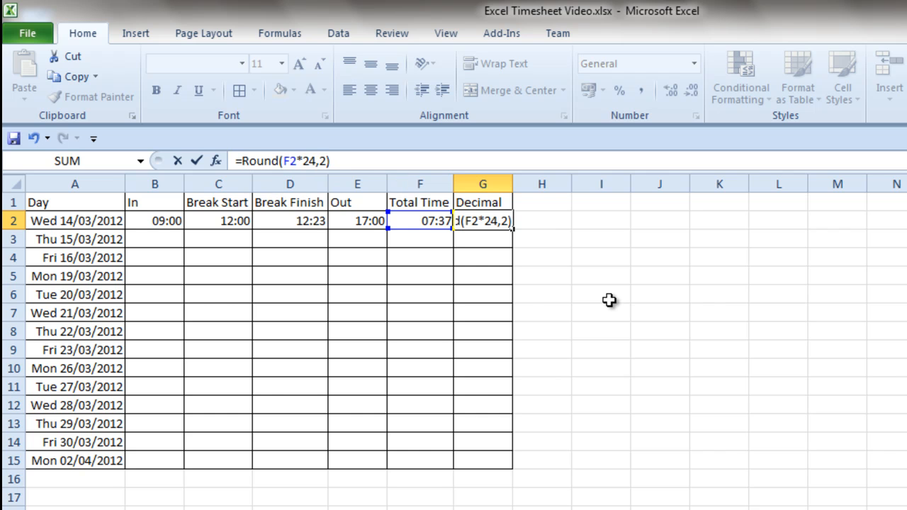
key(ctrl+Return)
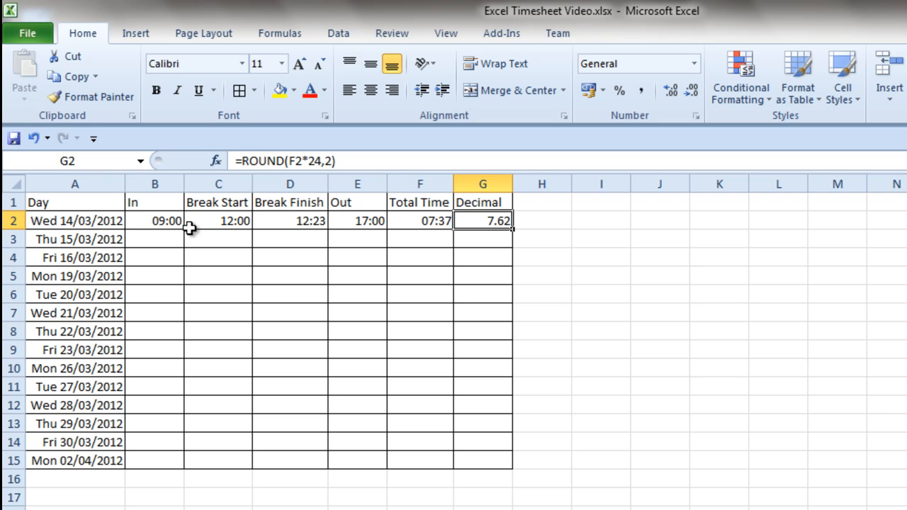
Step: Clear the first day's In, Break Start, Break Finish and Out times in B2:E2
drag(174, 219, 336, 220)
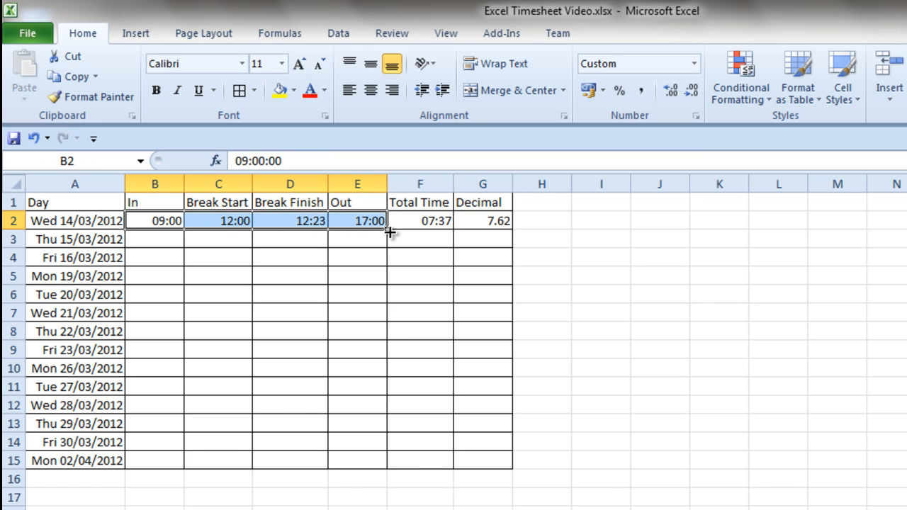
drag(389, 233, 151, 221)
click(601, 296)
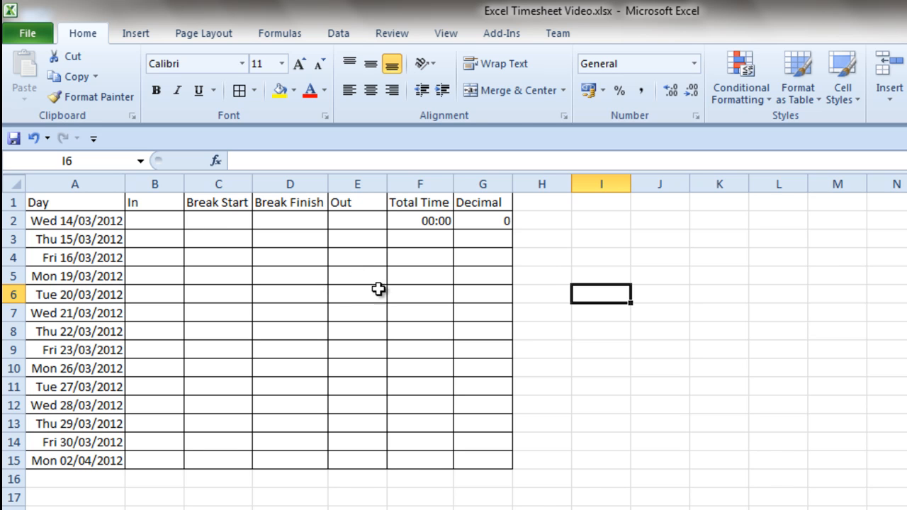
Step: Copy the Total Time and Decimal formulas from F2 and G2 down to row 15
click(443, 220)
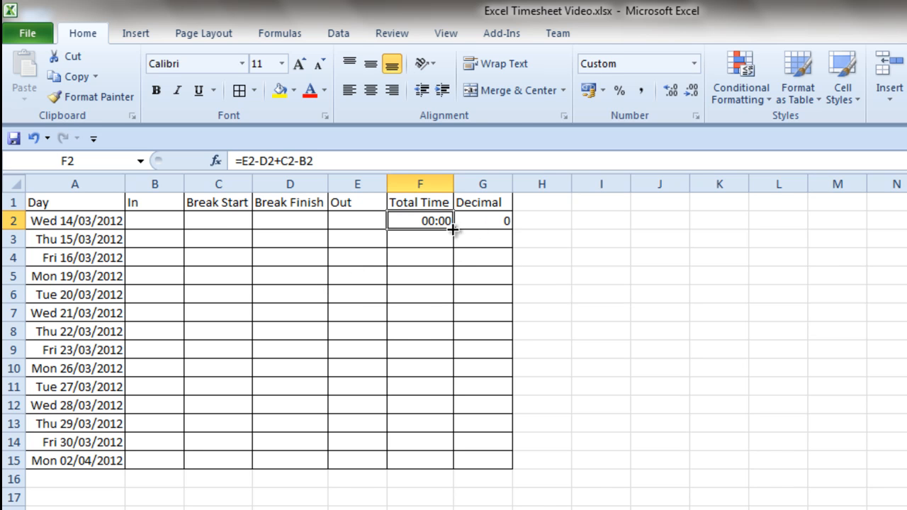
drag(454, 230, 454, 468)
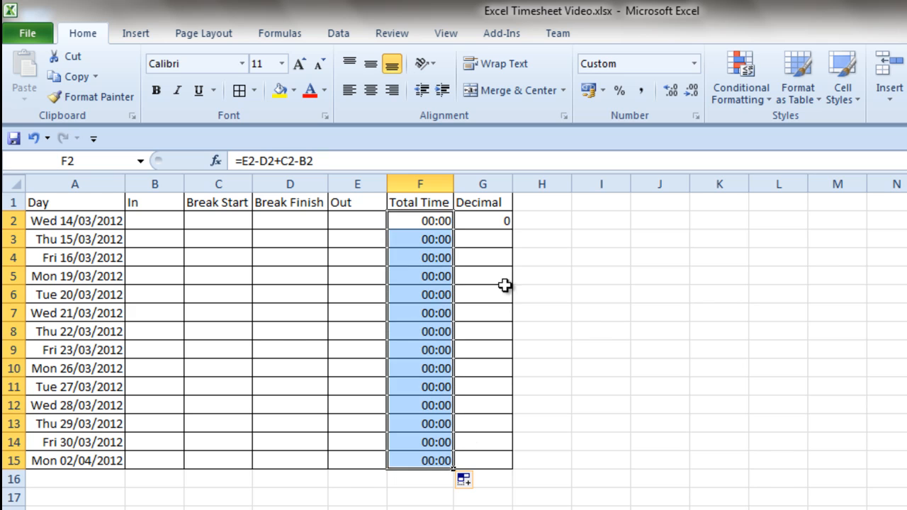
click(501, 224)
drag(512, 230, 512, 463)
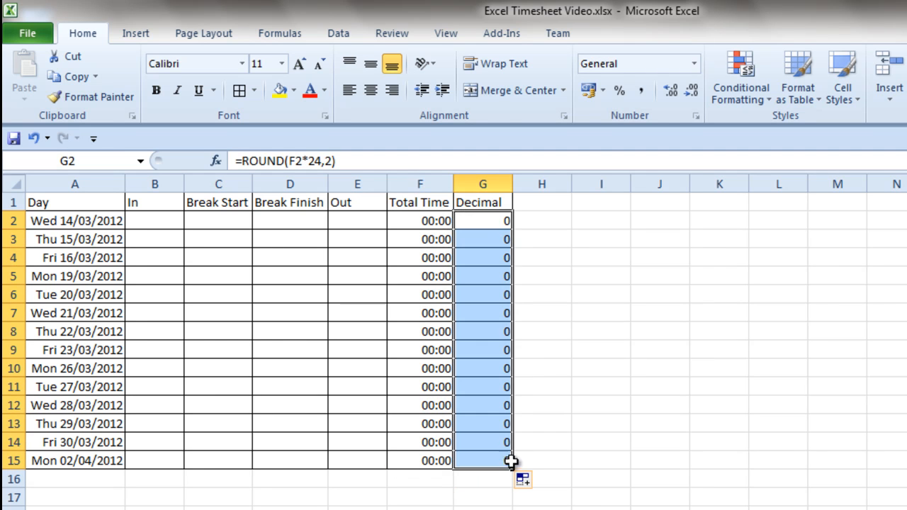
Step: Insert an IF with an OR test for B2:E2="" and an empty-text result before the ROUND function in G2's formula
click(500, 220)
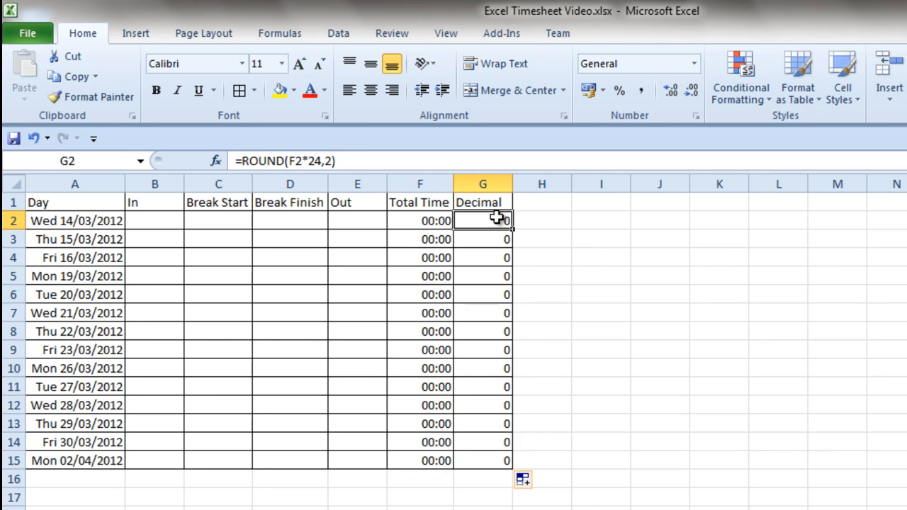
click(242, 160)
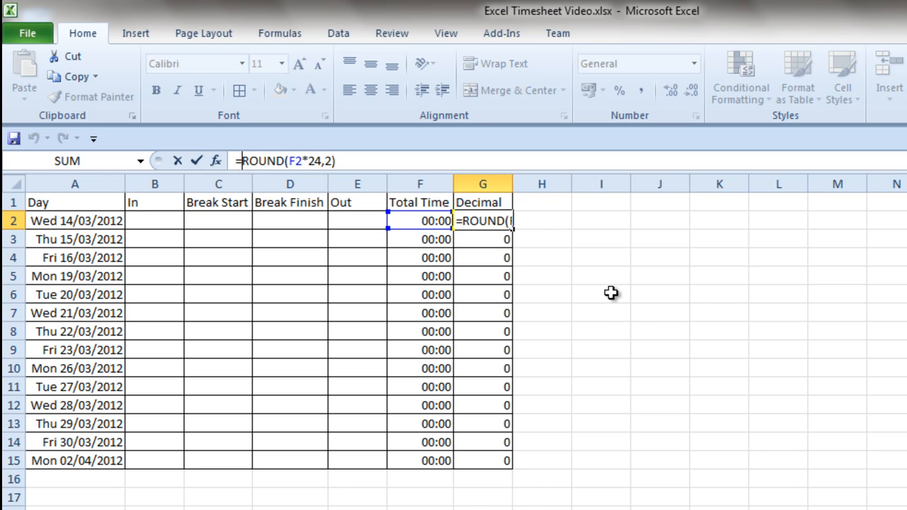
text(If)
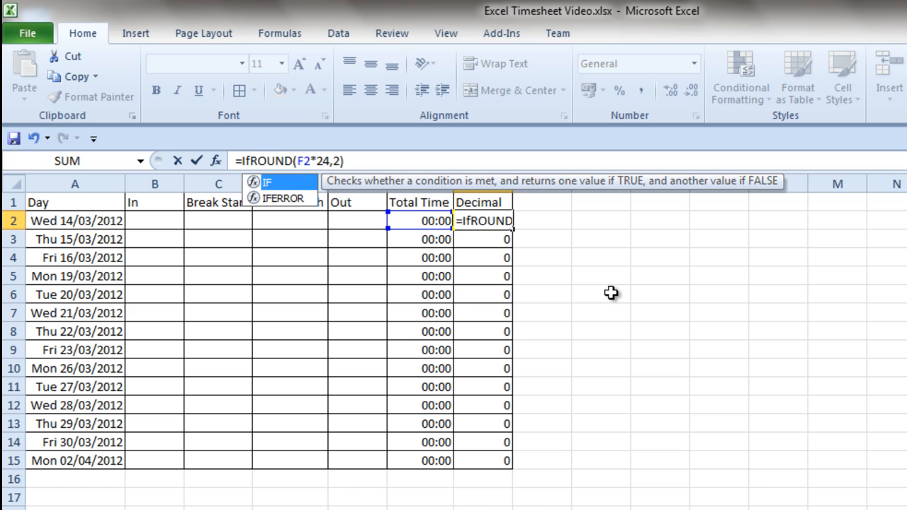
text(()
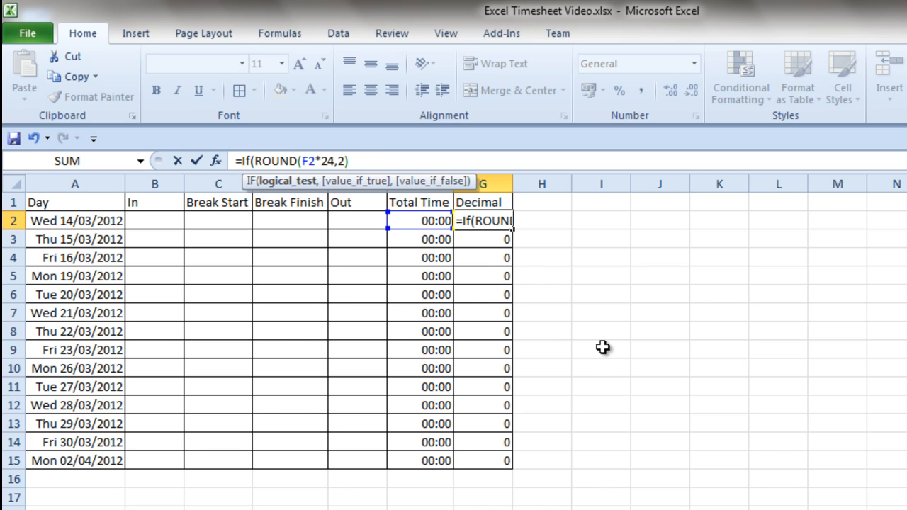
text(OR()
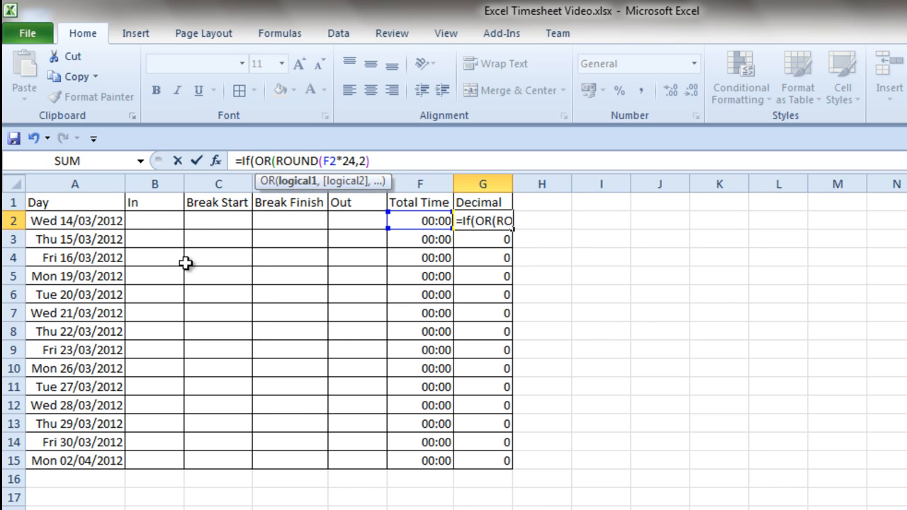
text(B2)
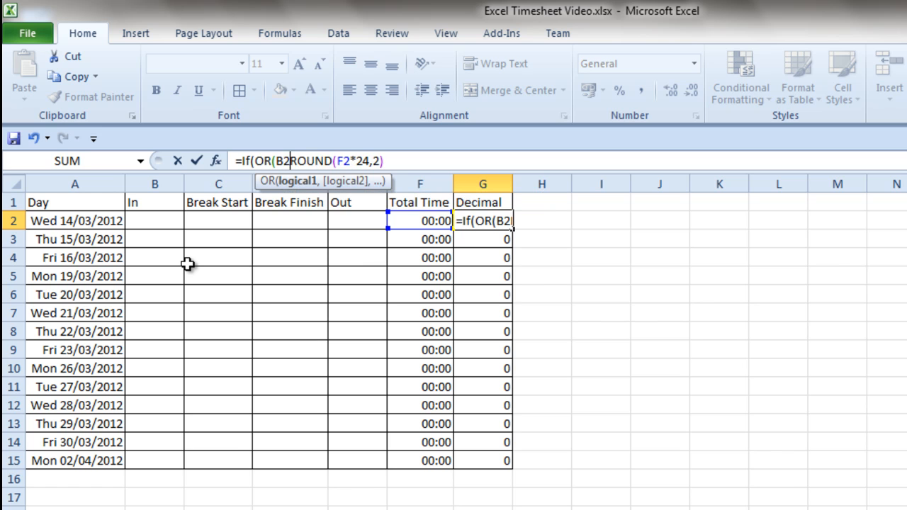
text(:)
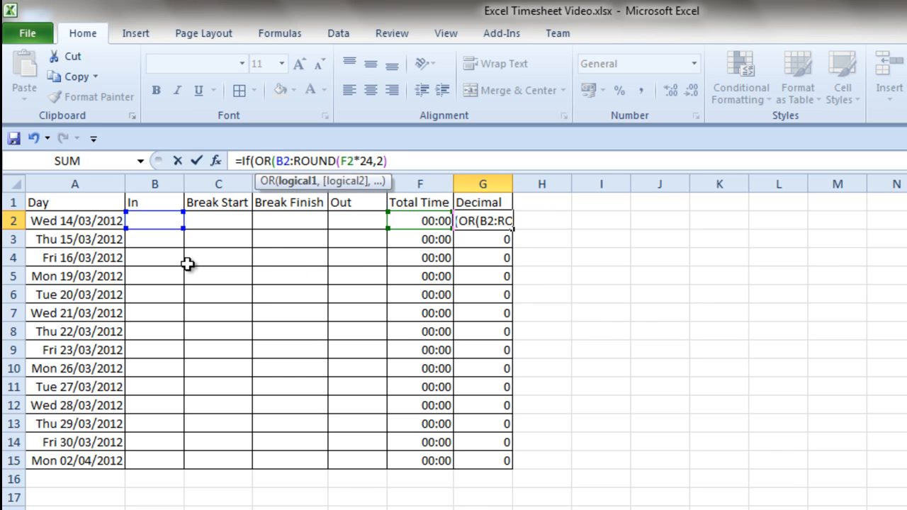
text(E2)
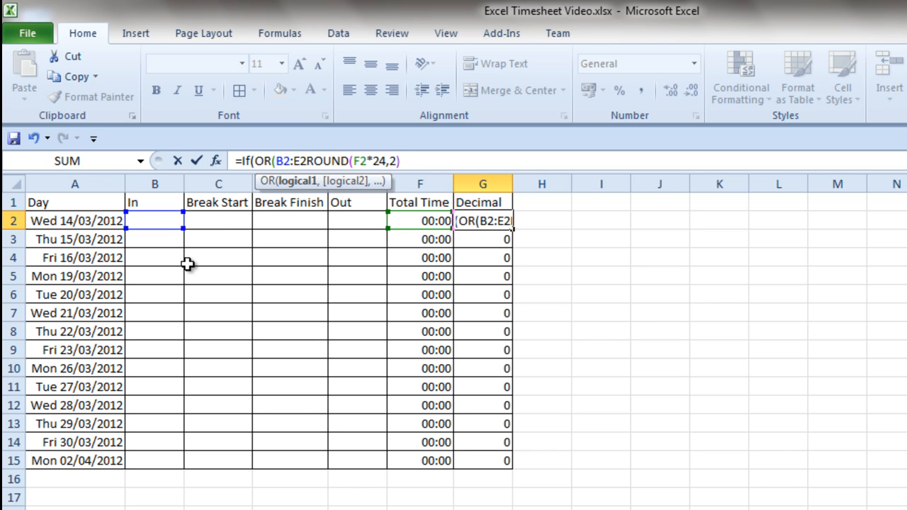
text(="")
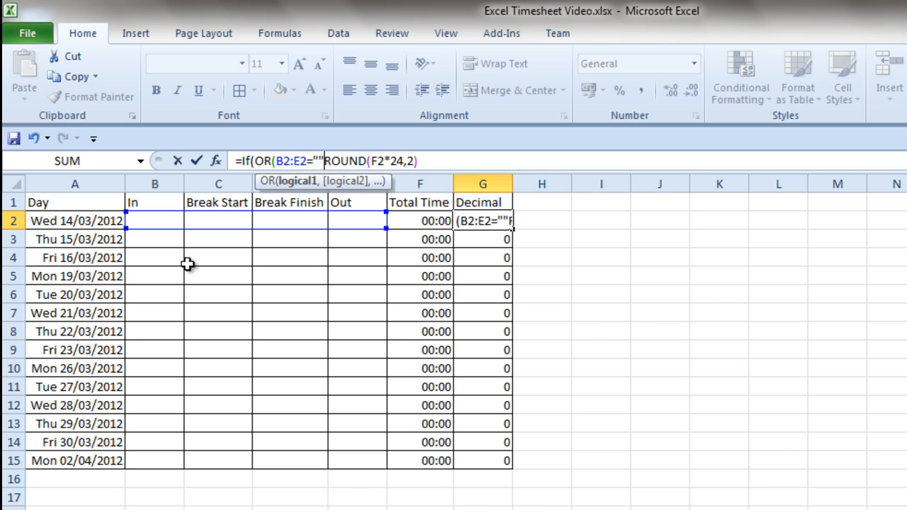
text(,)
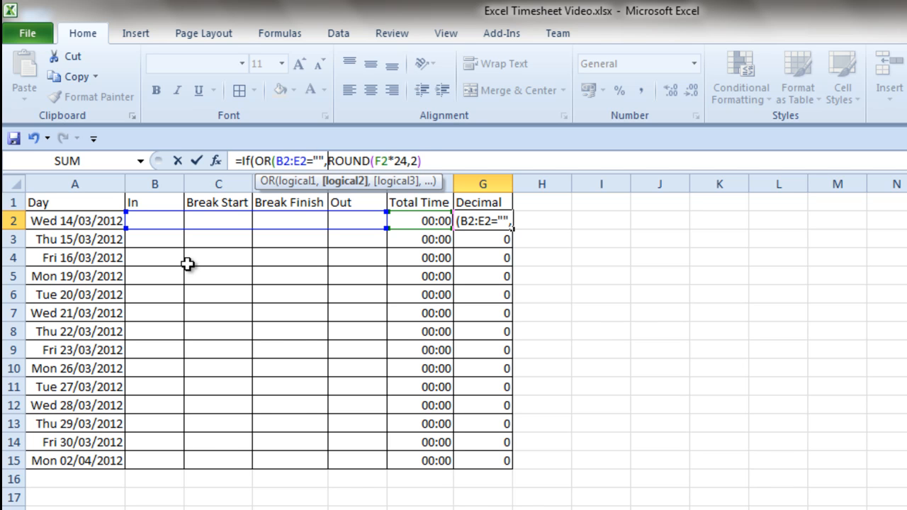
text("")
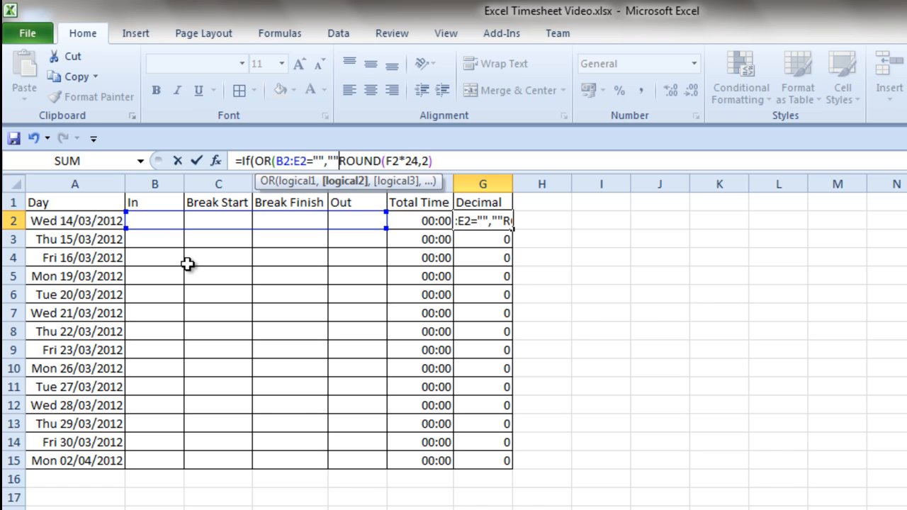
text(,)
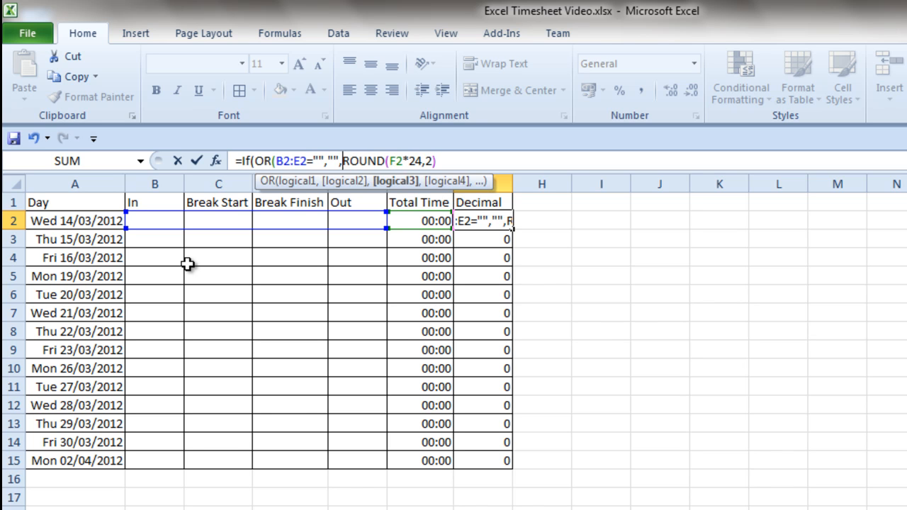
Step: Close the OR and IF functions in G2 and enter =IF(OR(B2:E2=""),"",ROUND(F2*24,2)) as an array formula
click(325, 159)
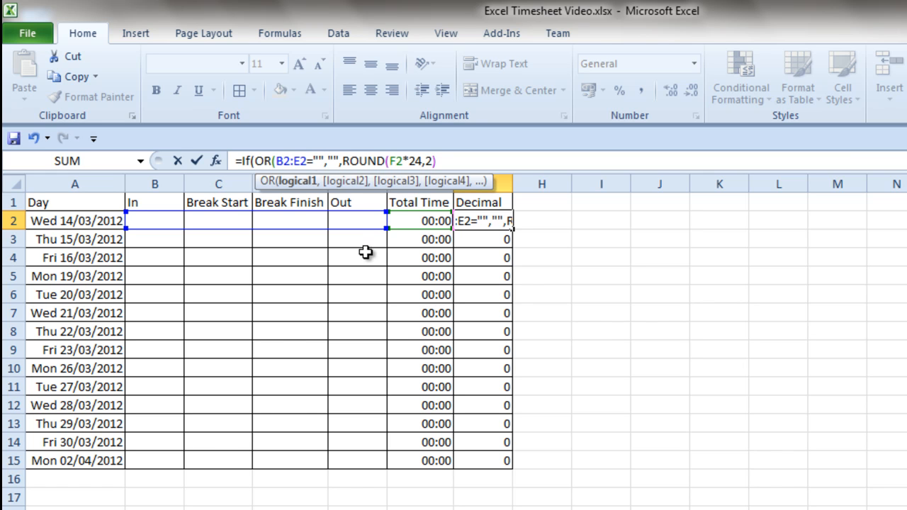
text())
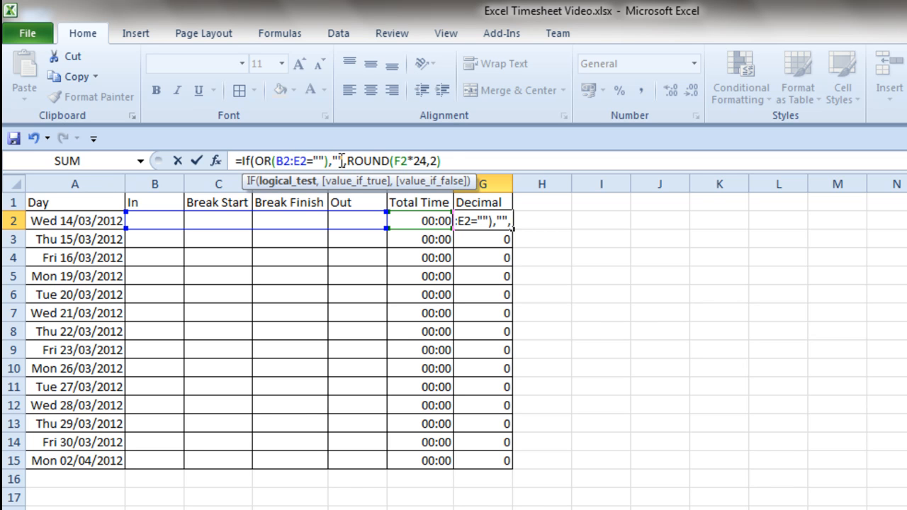
click(452, 161)
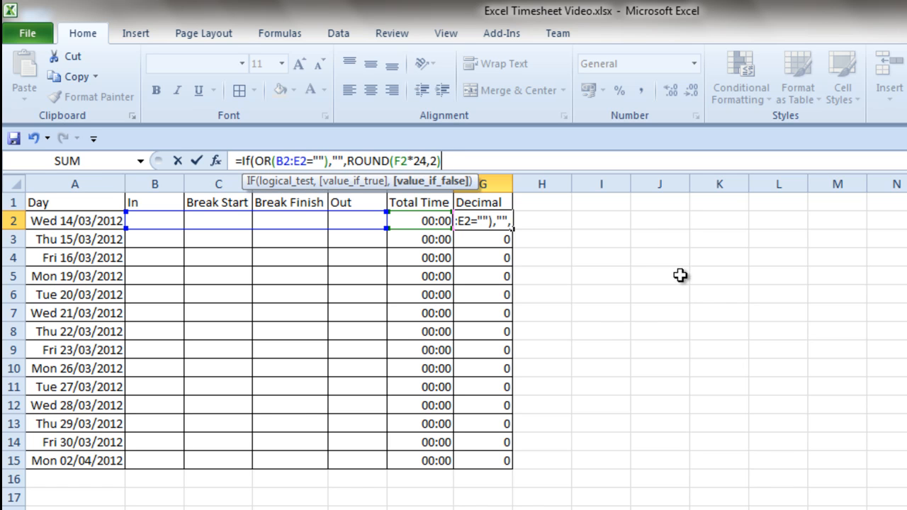
text())
key(ctrl+Return)
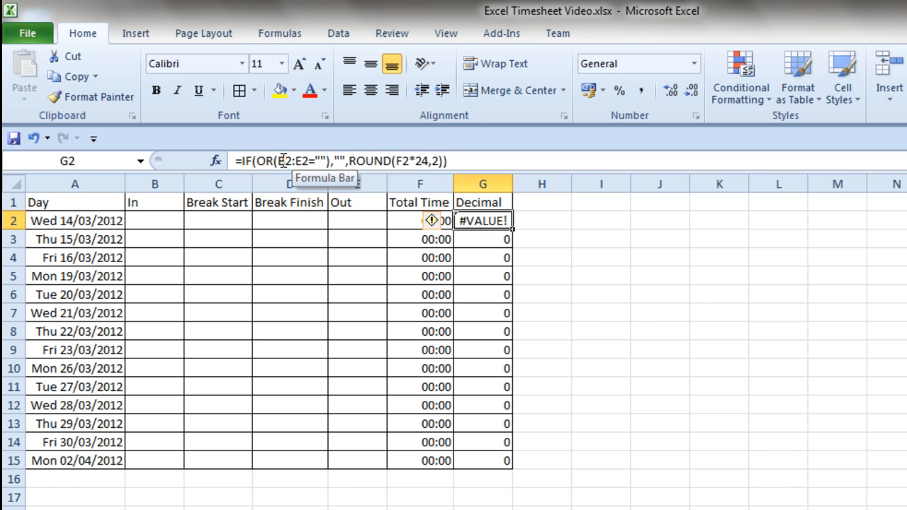
drag(278, 161, 310, 161)
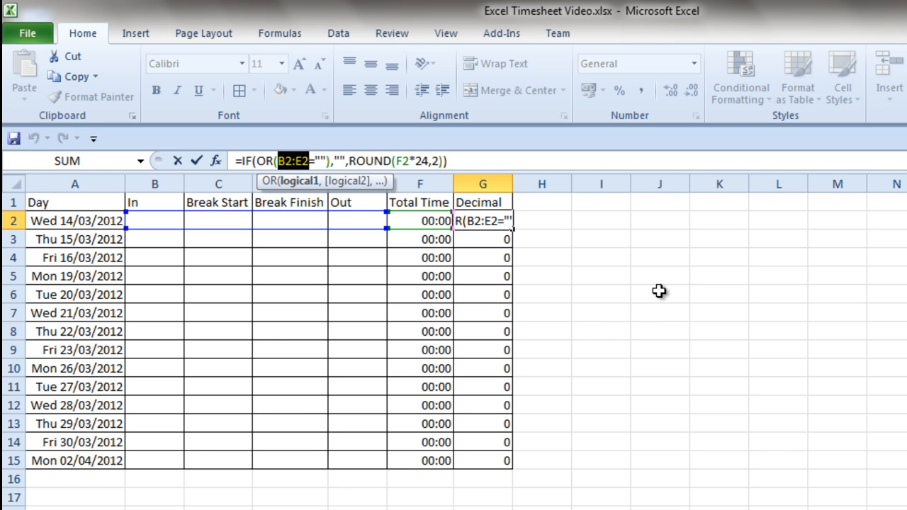
key(ctrl+shift+Return)
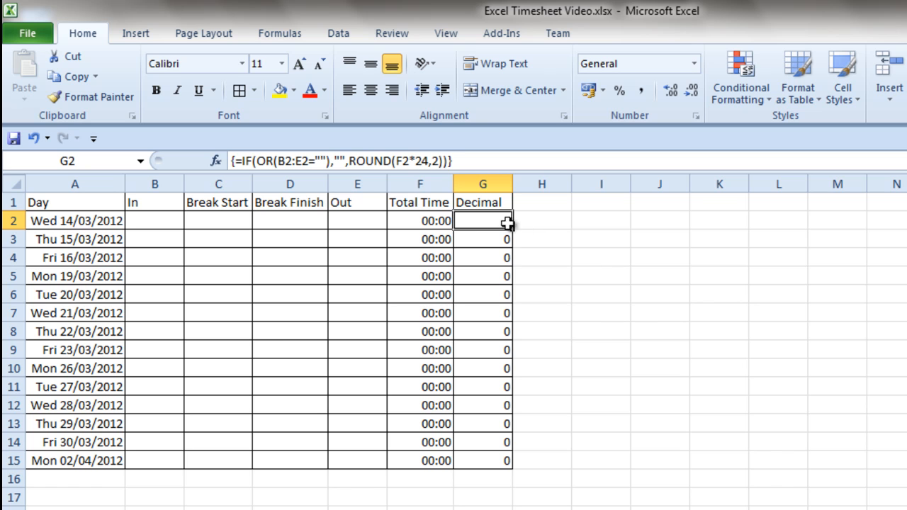
Step: Enter the first day's times in B2:E2: In 9:00, Break Start 12:00, Break Finish 12:25 and Out 17:00
click(178, 221)
text(9:00)
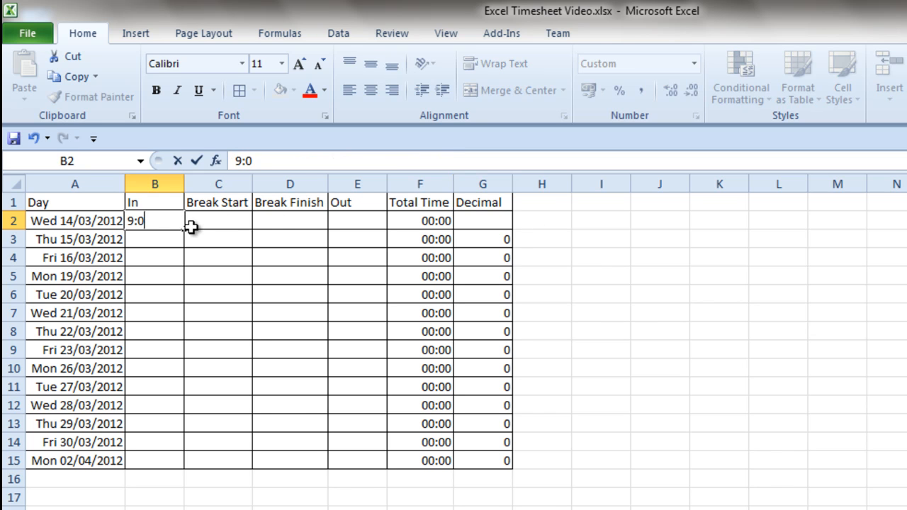
key(Tab)
text(12:00)
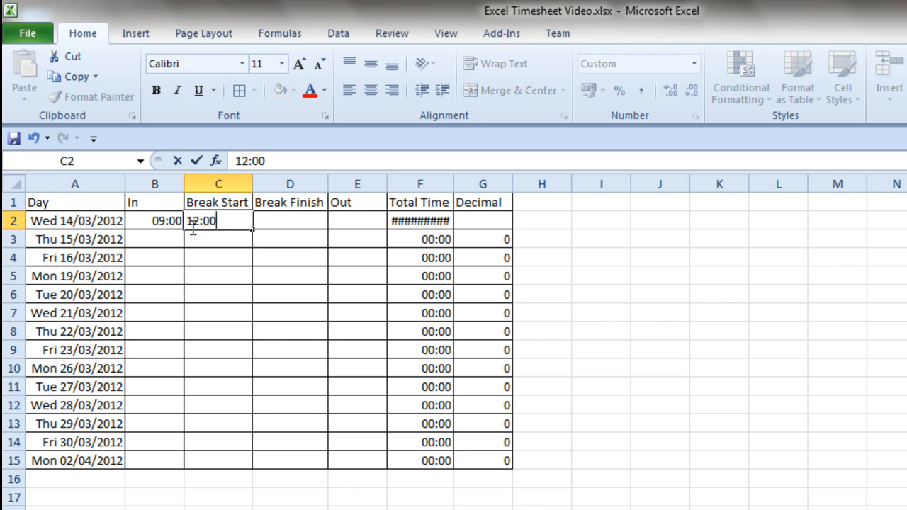
key(Tab)
text(12)
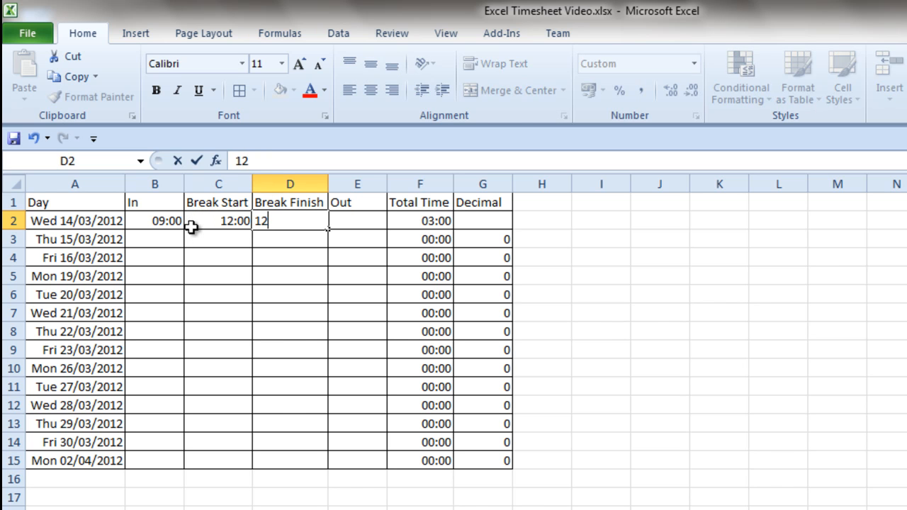
text(:25)
key(Tab)
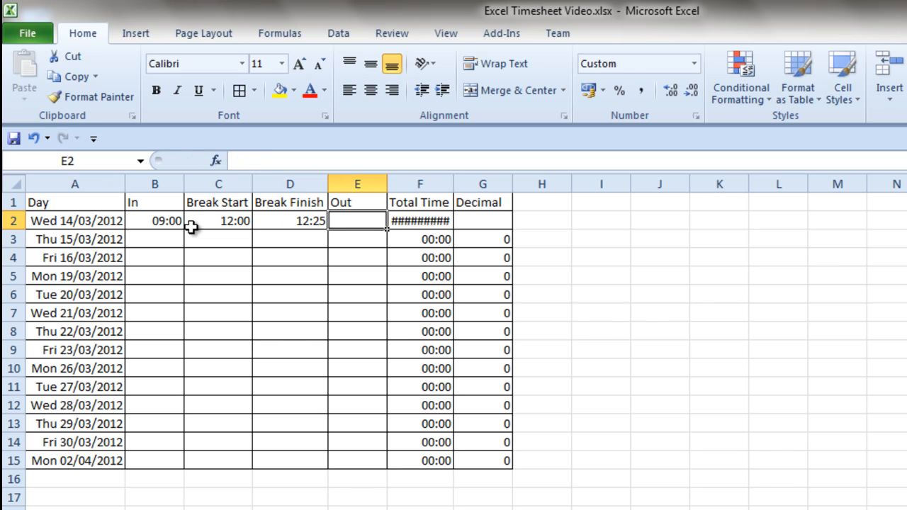
text(17:00)
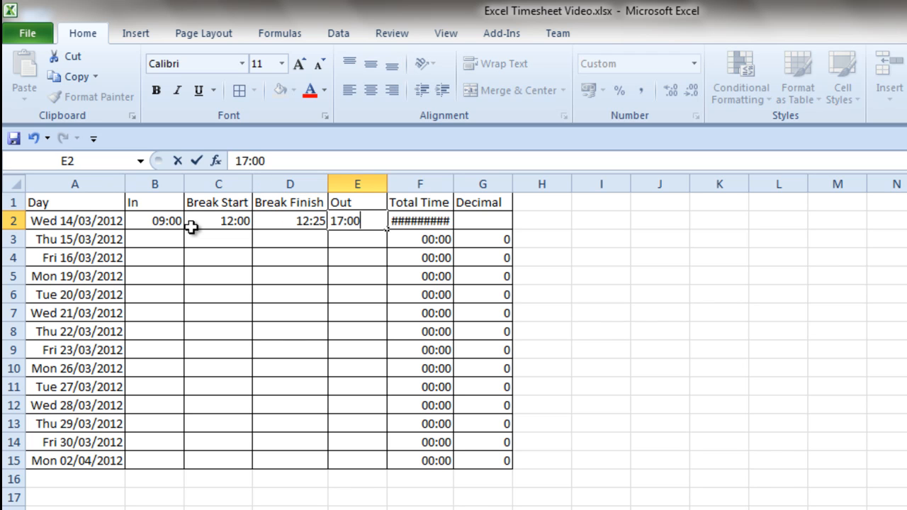
key(Return)
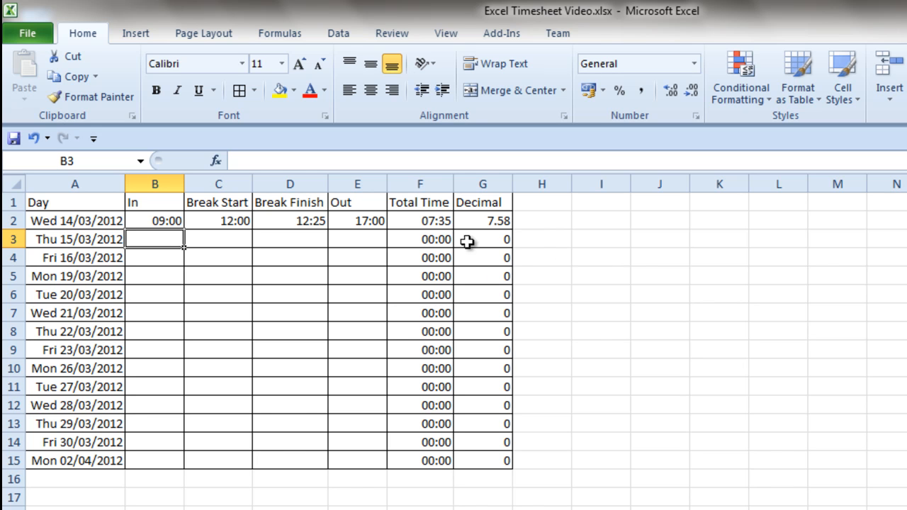
Step: Enter the minimum break time 00:30 in cell I2, beside the timesheet
click(434, 221)
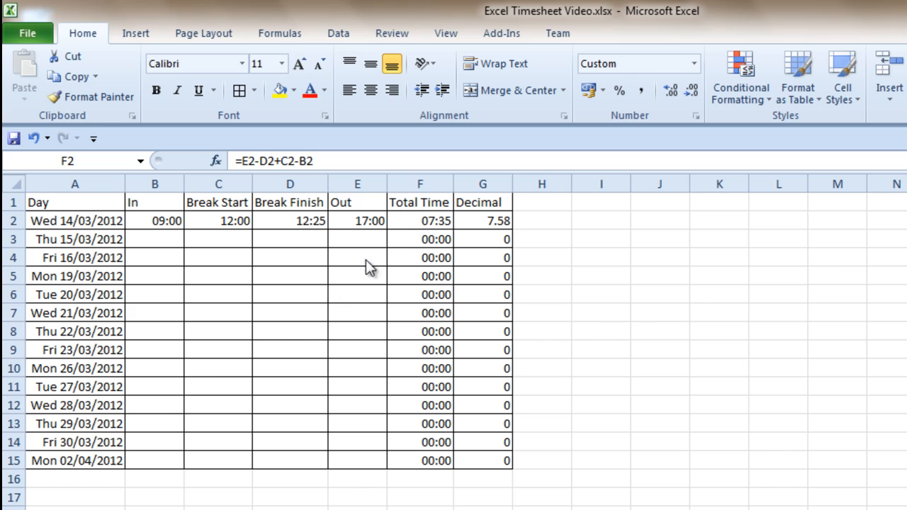
click(418, 221)
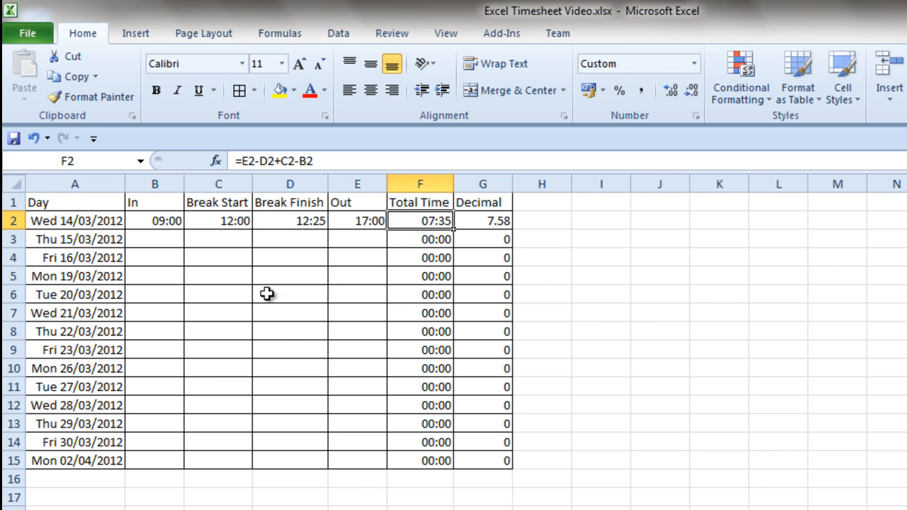
drag(237, 226, 292, 226)
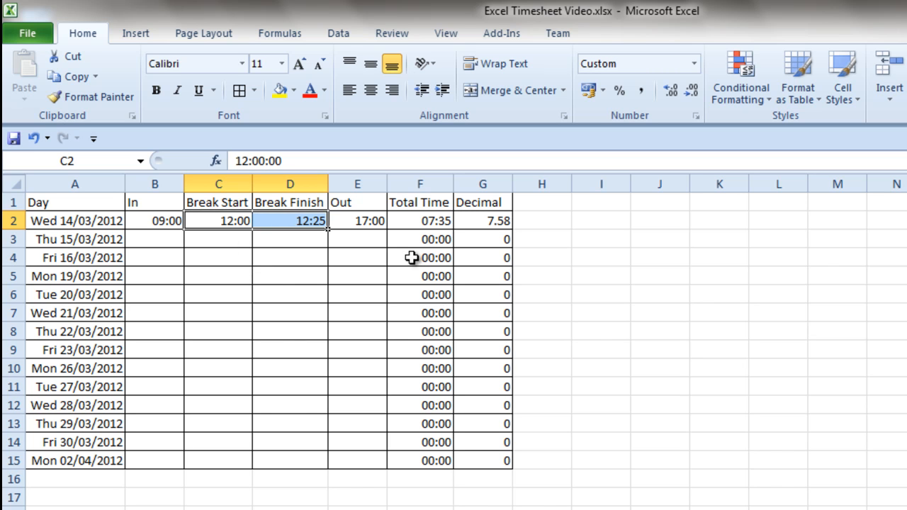
click(590, 227)
text(00)
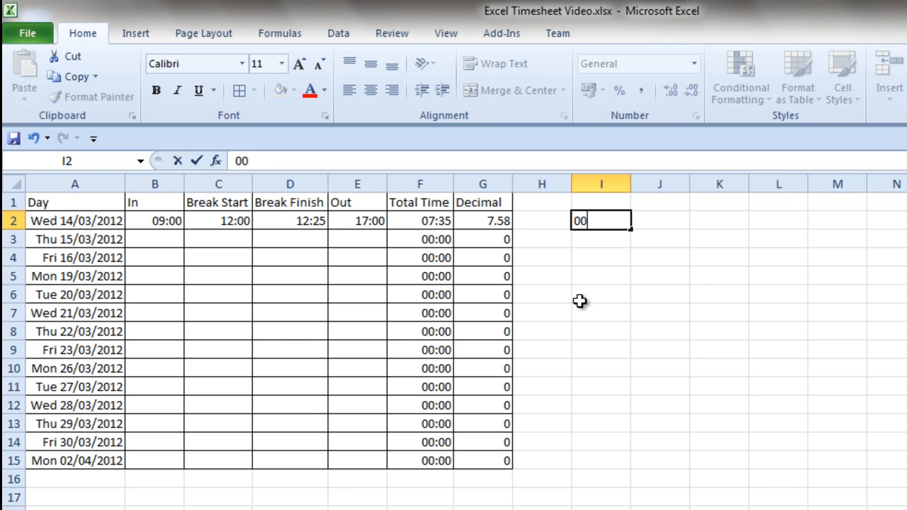
text(:30)
key(Return)
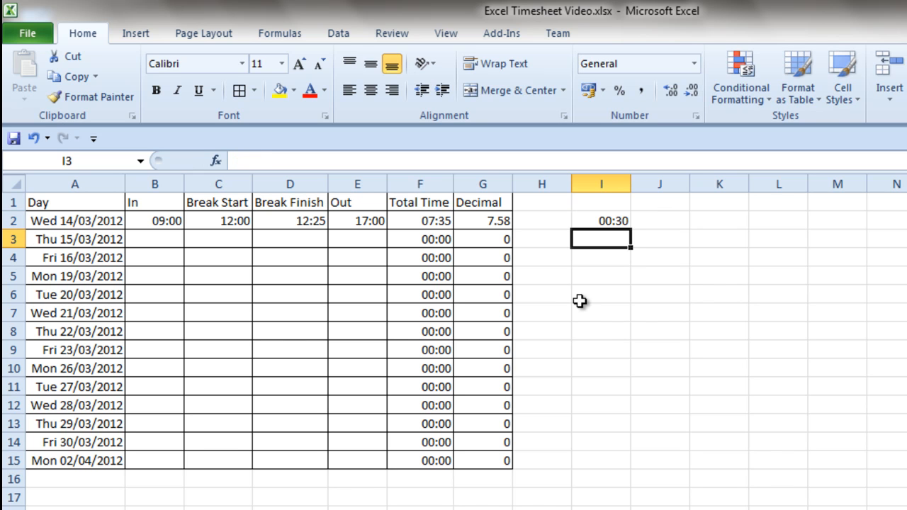
Step: Replace F2's formula with the opening of an IF whose OR test is B2:E2="" and whose true result is empty text
click(423, 223)
drag(324, 161, 243, 161)
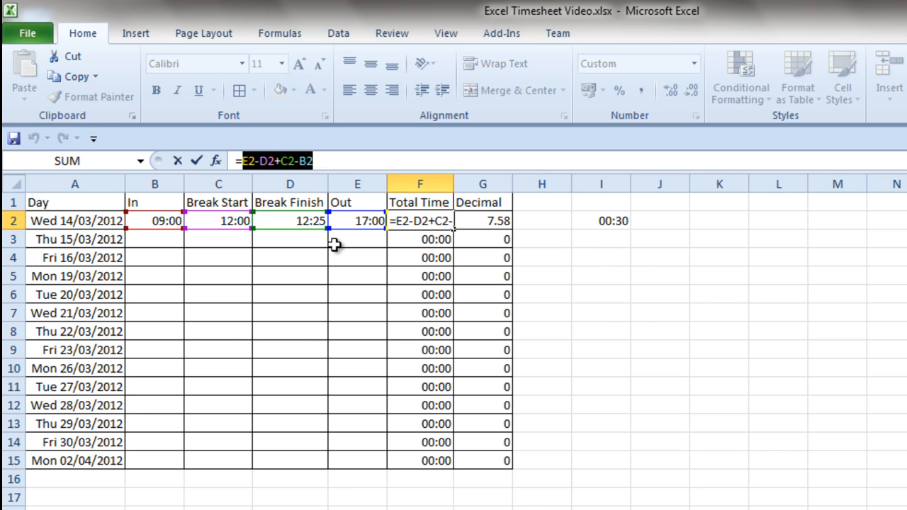
key(BackSpace)
text(If()
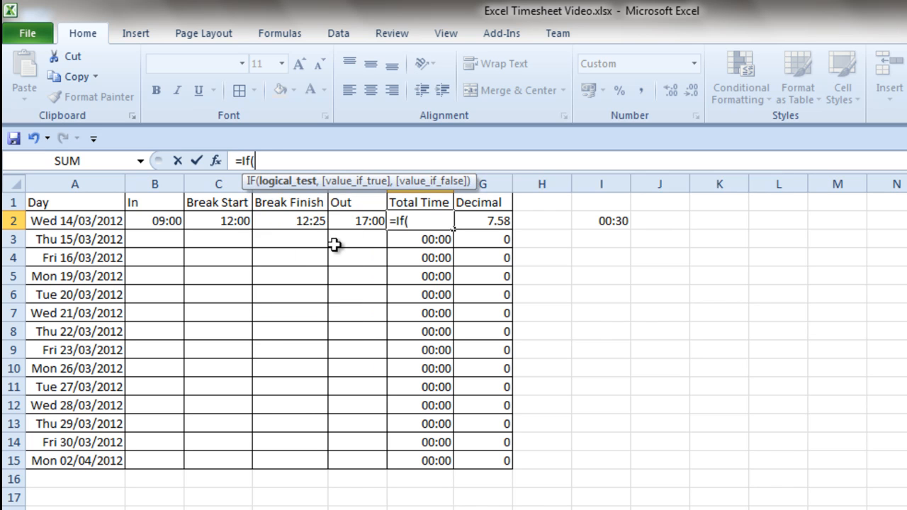
text(OR()
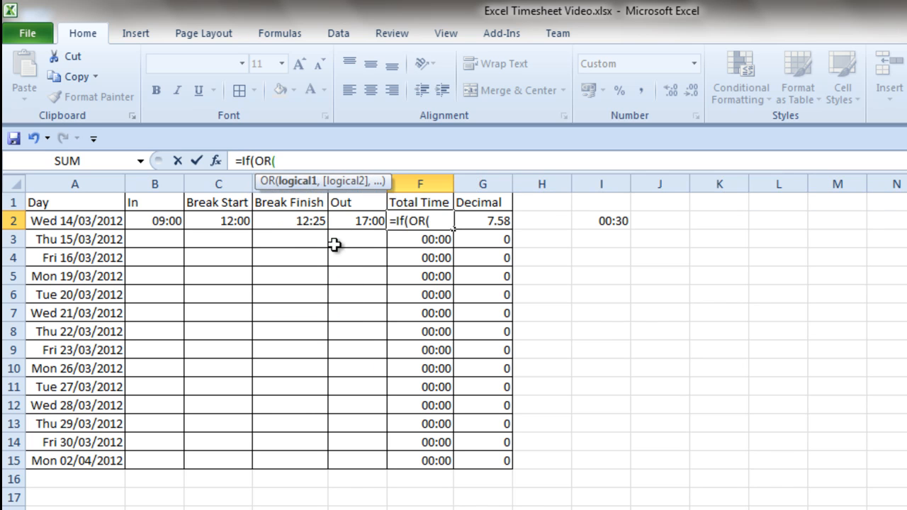
text(B2:)
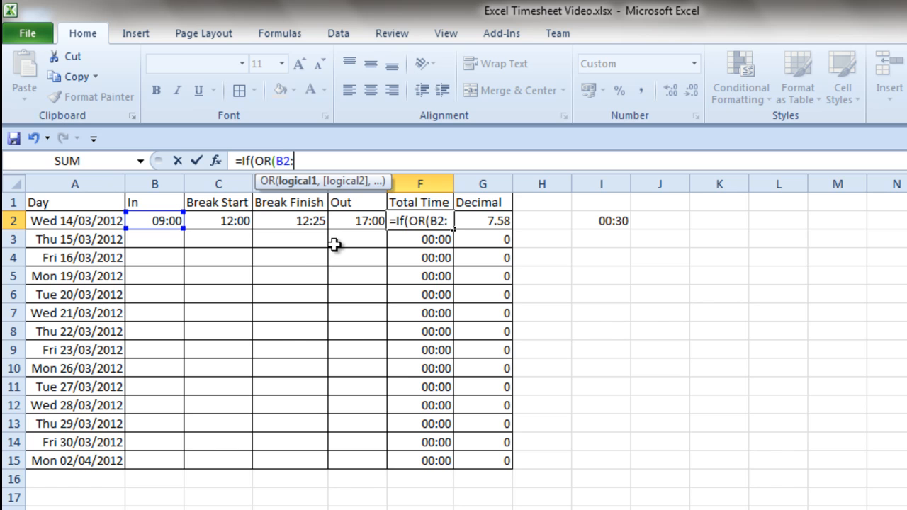
text(E2)
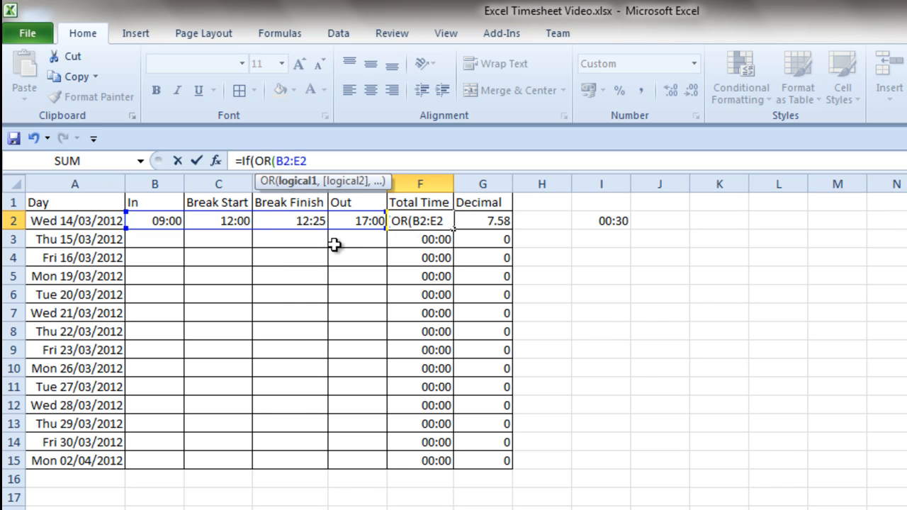
text(="")
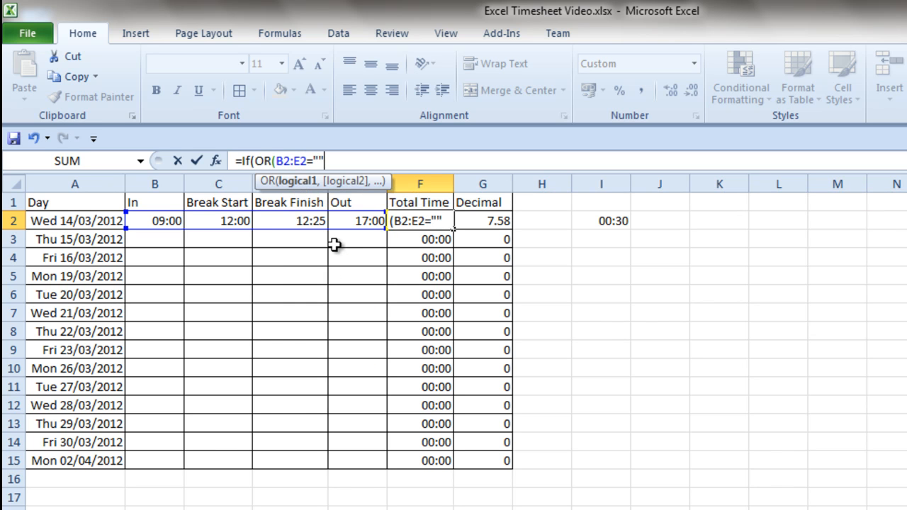
text(),)
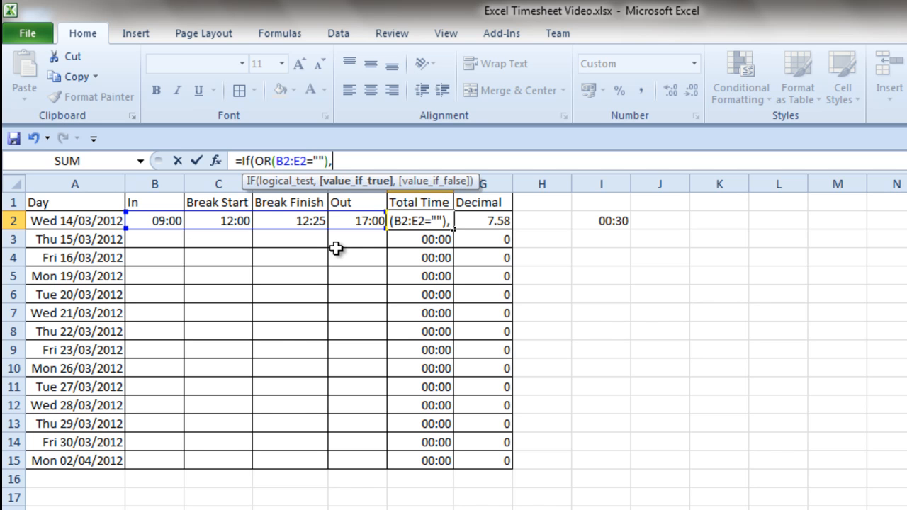
text("")
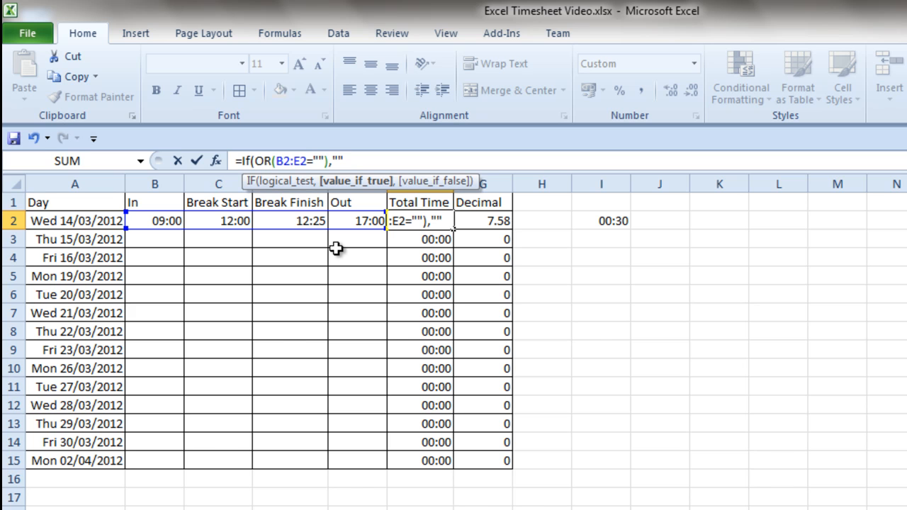
text(,)
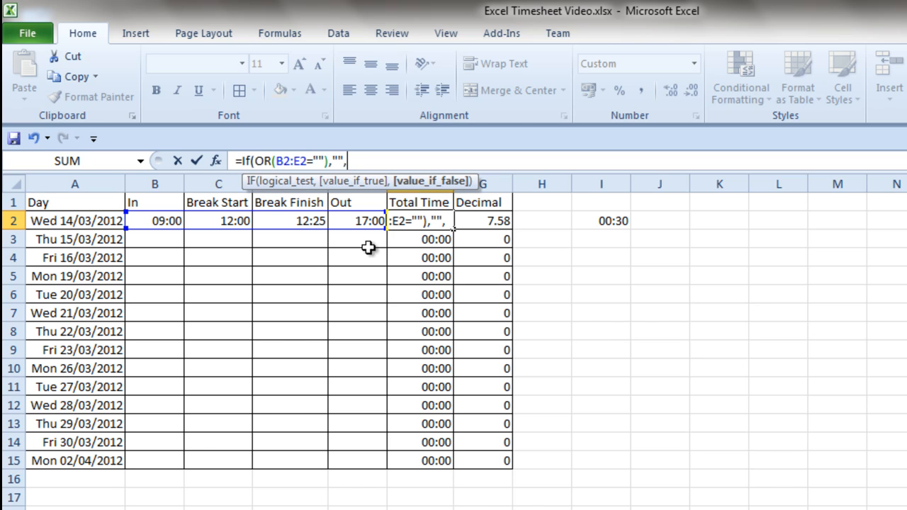
Step: Nest a second IF in F2's formula that tests whether the break length is below the minimum, D2-C2<I2
text(If)
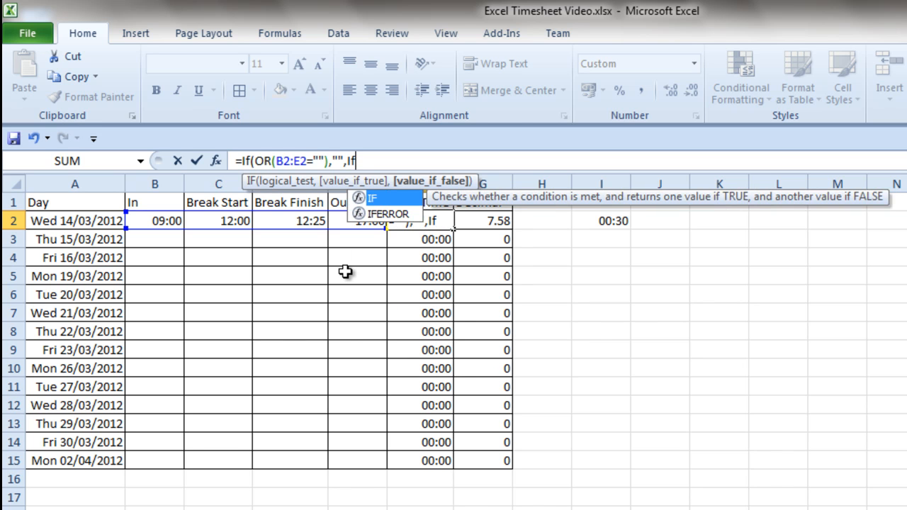
text(()
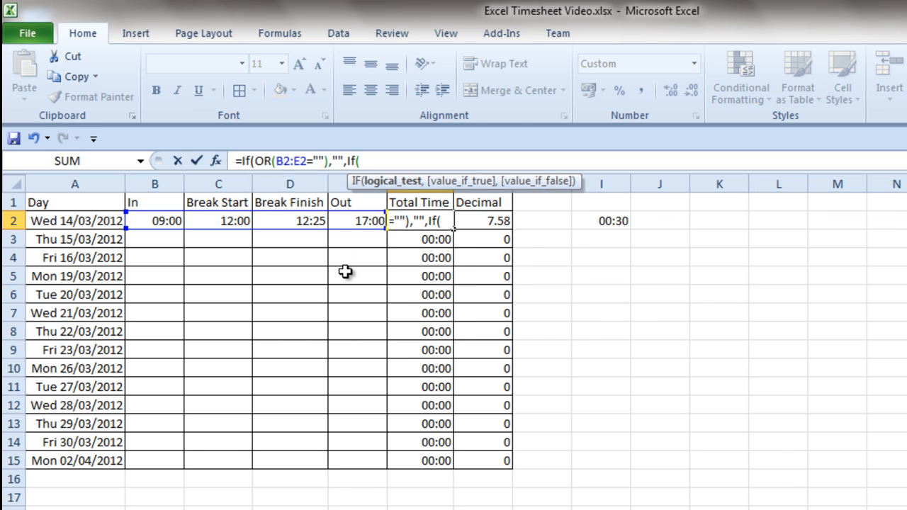
click(292, 221)
text(-)
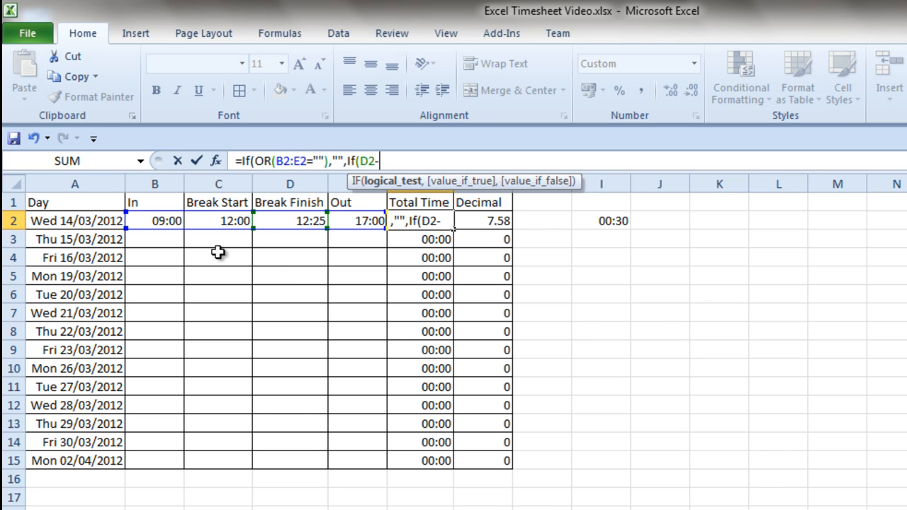
click(223, 222)
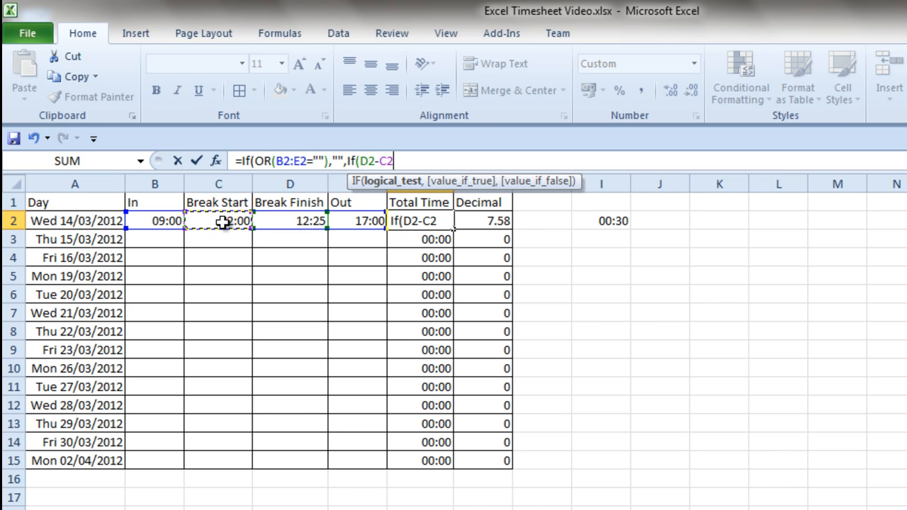
text(<)
click(604, 222)
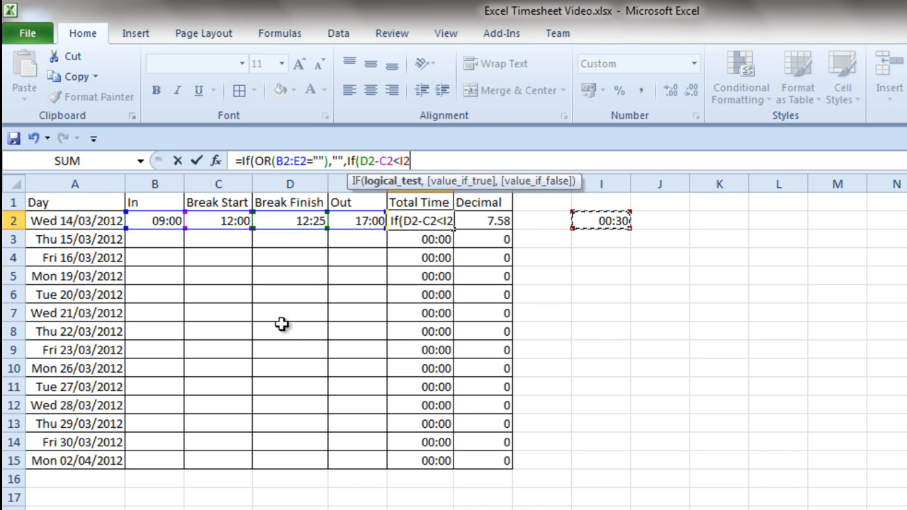
text(,)
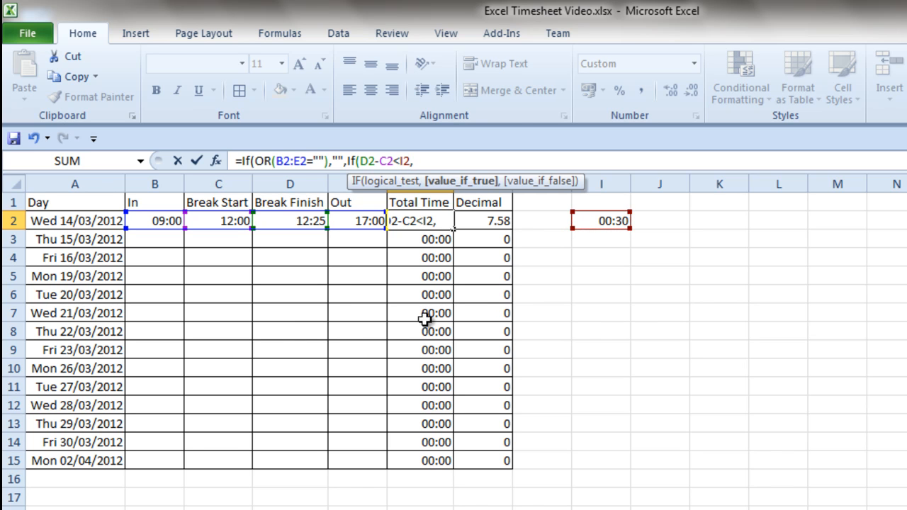
Step: Set the nested IF's true result in F2 to E2-B2-I2, deducting the minimum break from the hours
click(359, 223)
text(-)
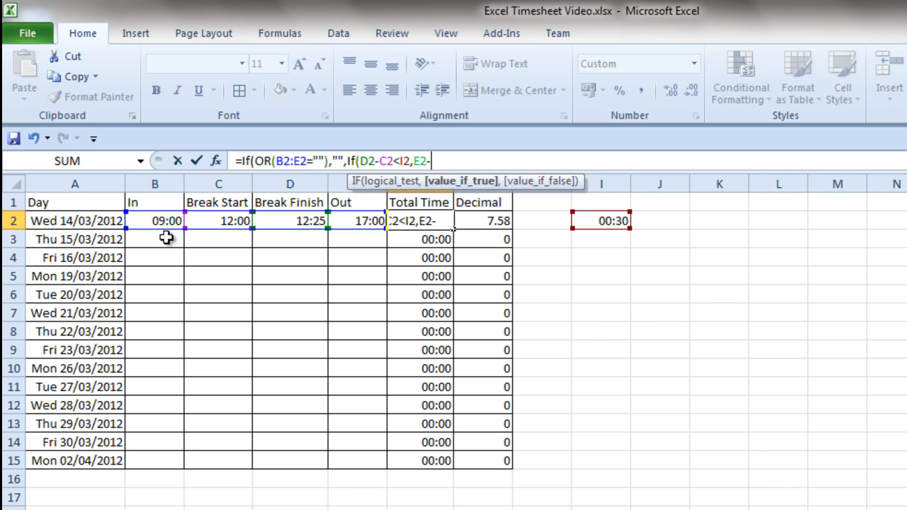
click(166, 219)
text(-)
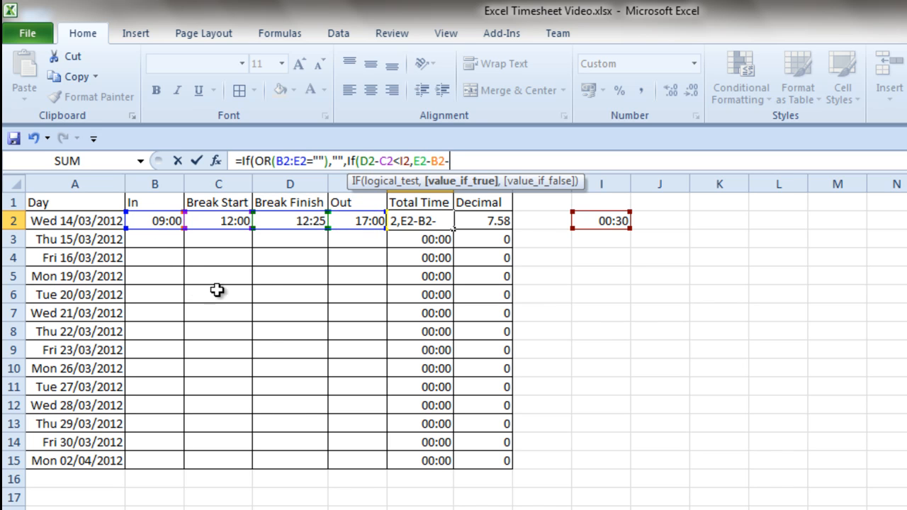
click(604, 221)
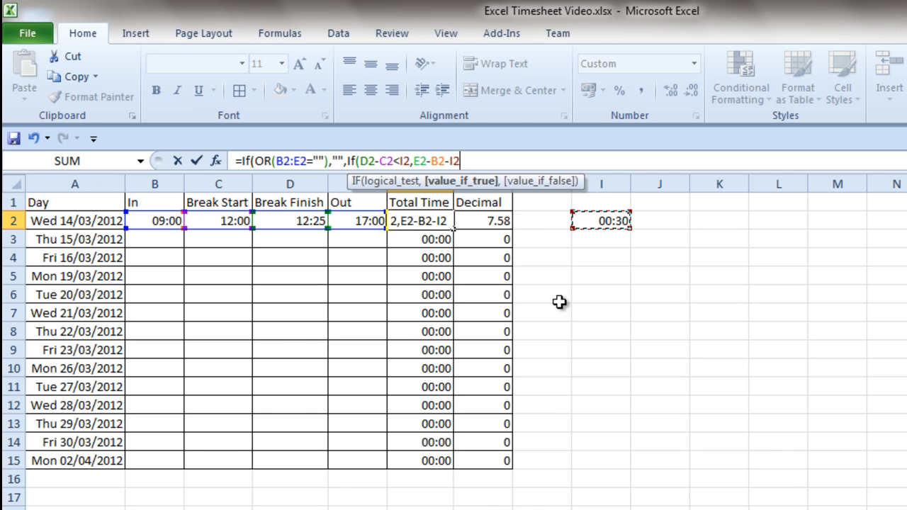
text(,)
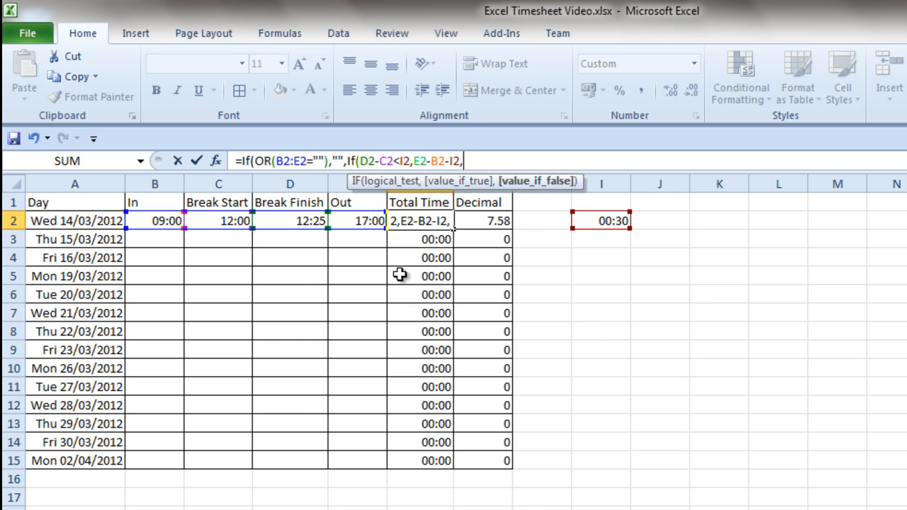
Step: Set the nested IF's false result in F2 to E2-D2+C2-B2 and close the nested function
click(358, 224)
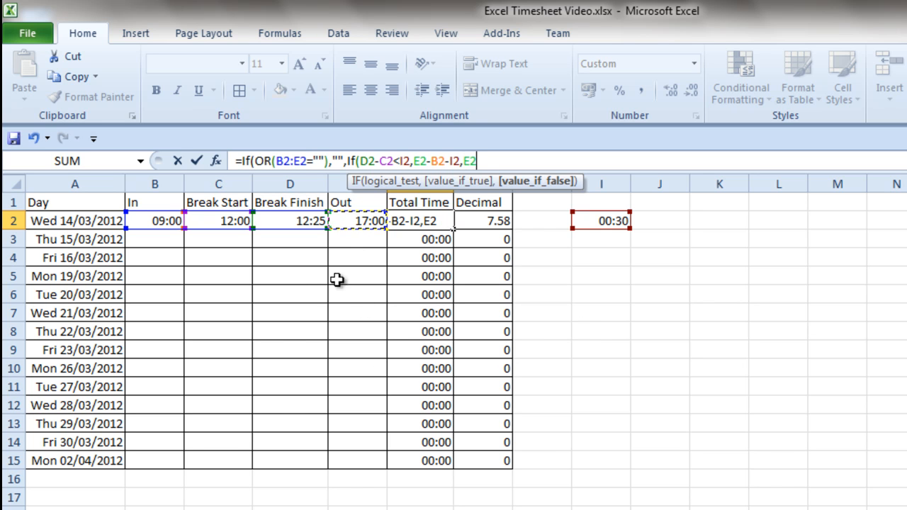
text(-)
click(304, 221)
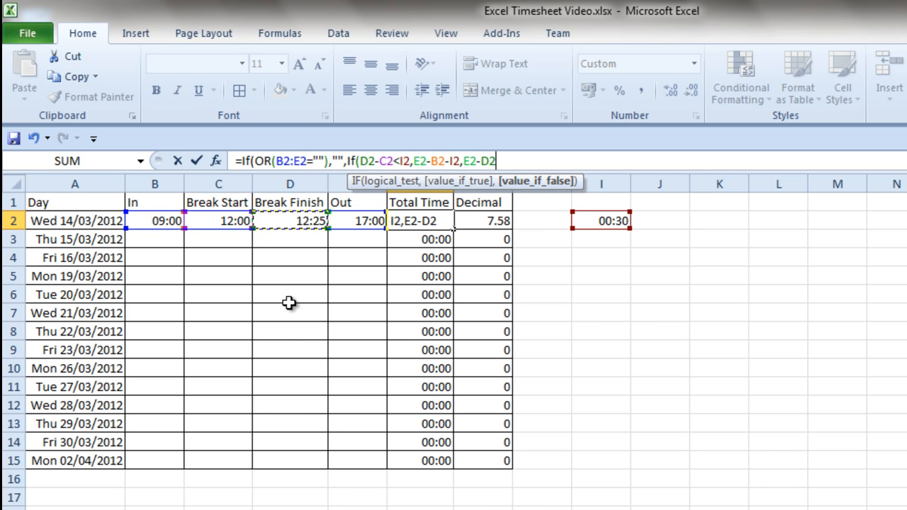
text(+)
click(226, 223)
text(-)
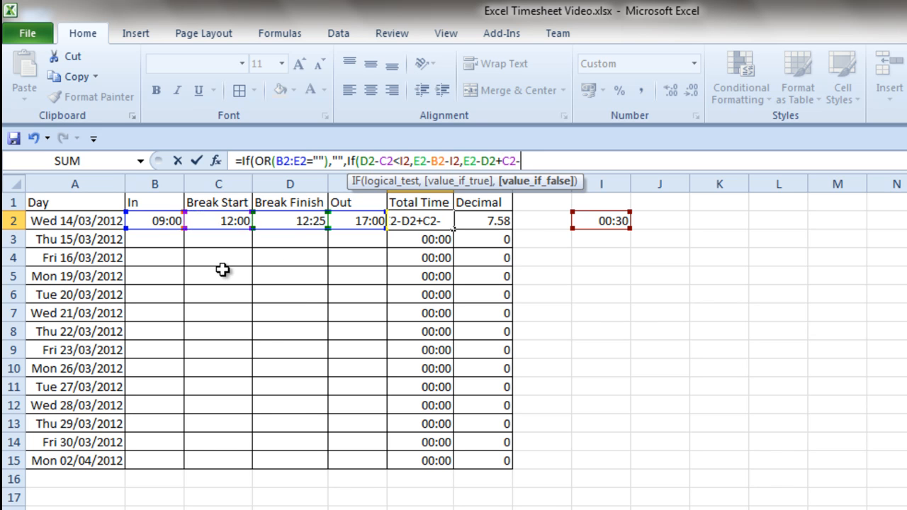
click(150, 222)
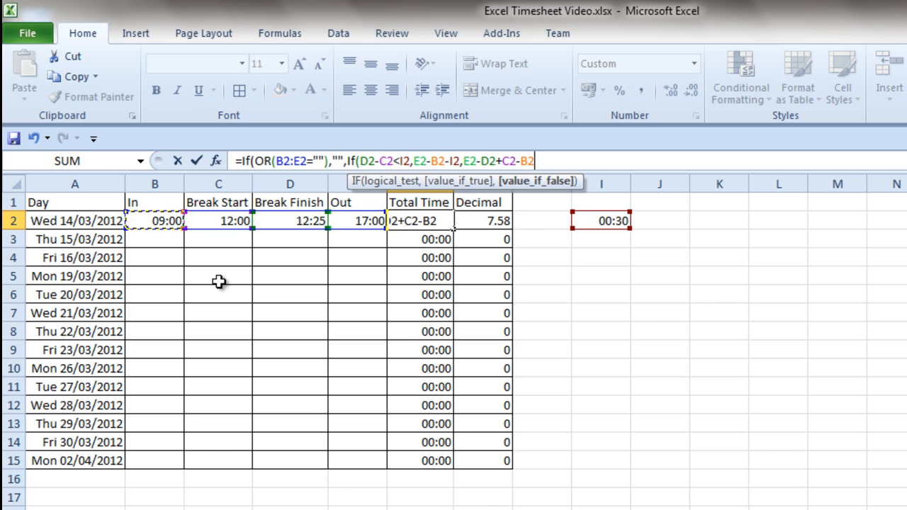
text())
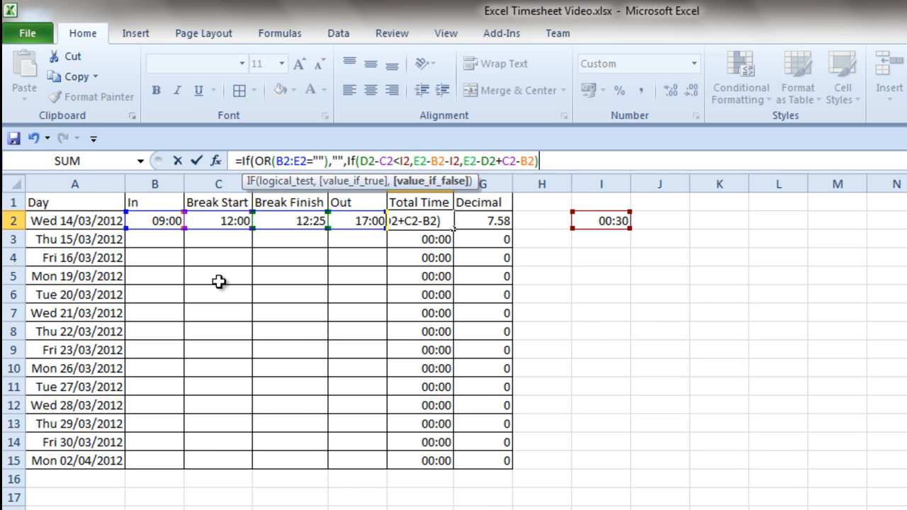
Step: Reject the proposed formula correction, add the outer IF's closing parenthesis in F2 and enter the formula as an array formula
key(Return)
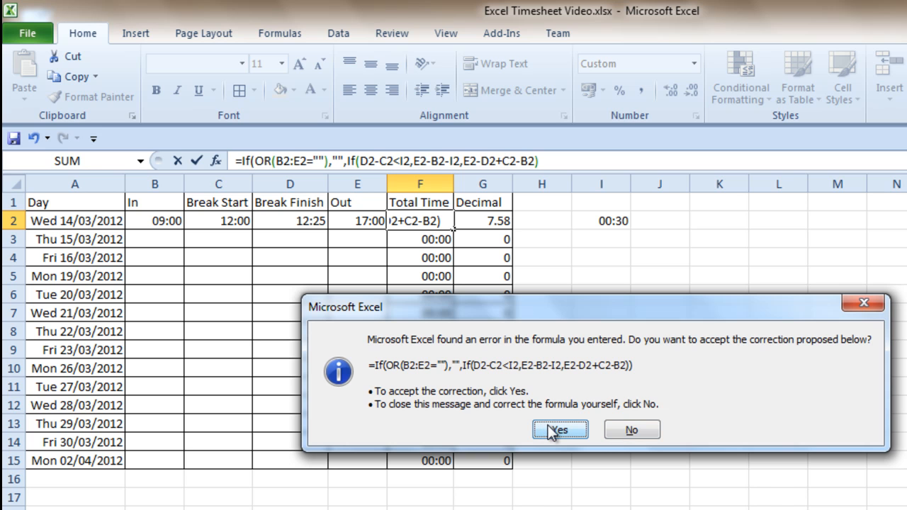
click(621, 430)
click(594, 406)
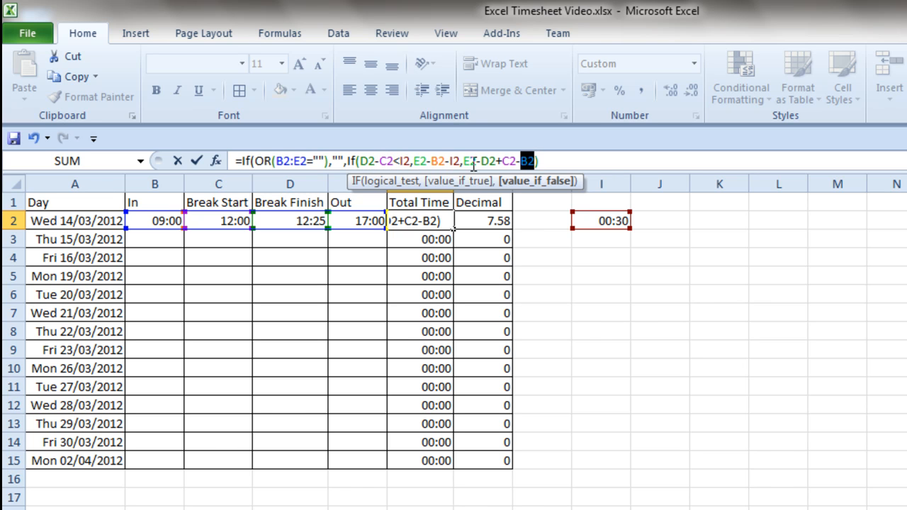
click(541, 161)
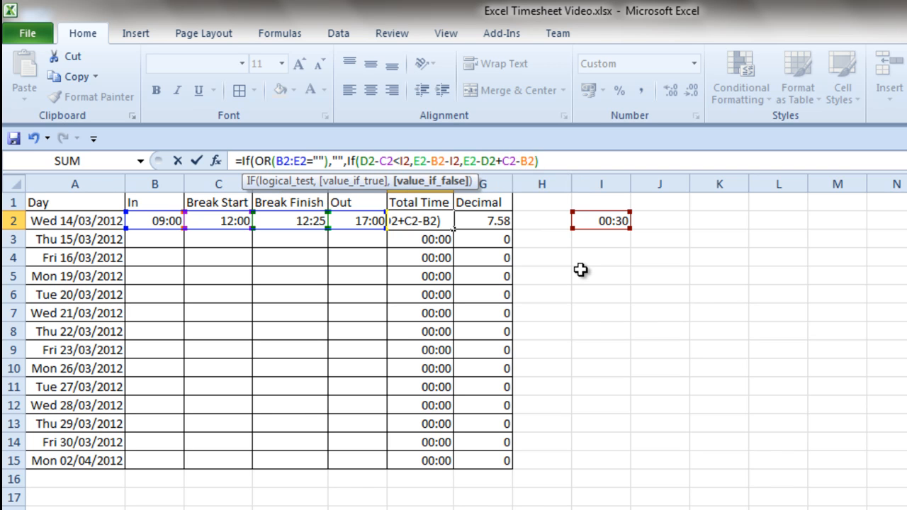
text())
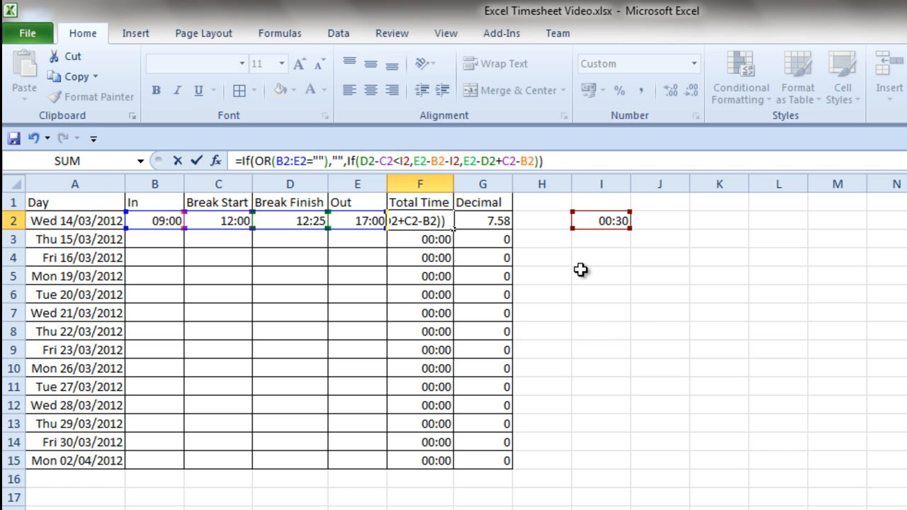
key(ctrl+shift+Return)
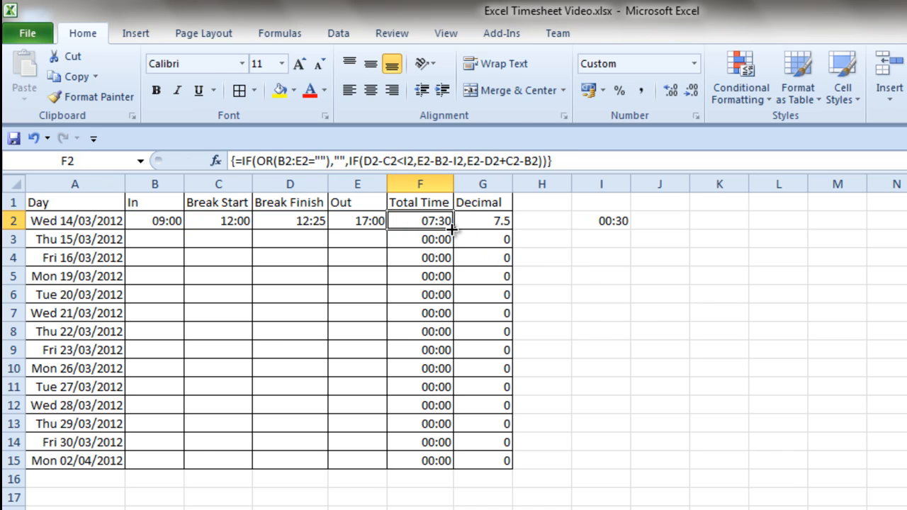
Step: Copy the Total Time array formula from F2 down to F15
drag(452, 229, 456, 470)
click(567, 366)
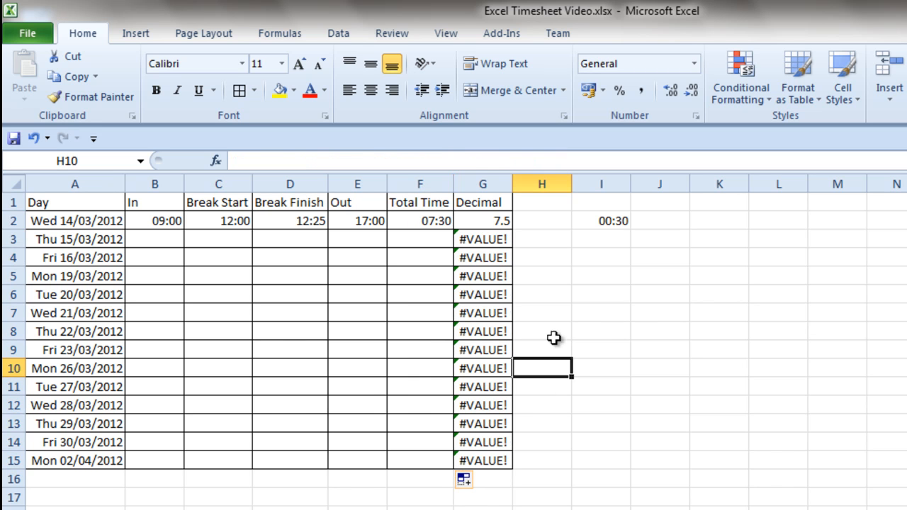
Step: Copy the Decimal formula from G2 down to G15
click(500, 222)
drag(515, 232, 518, 470)
click(621, 353)
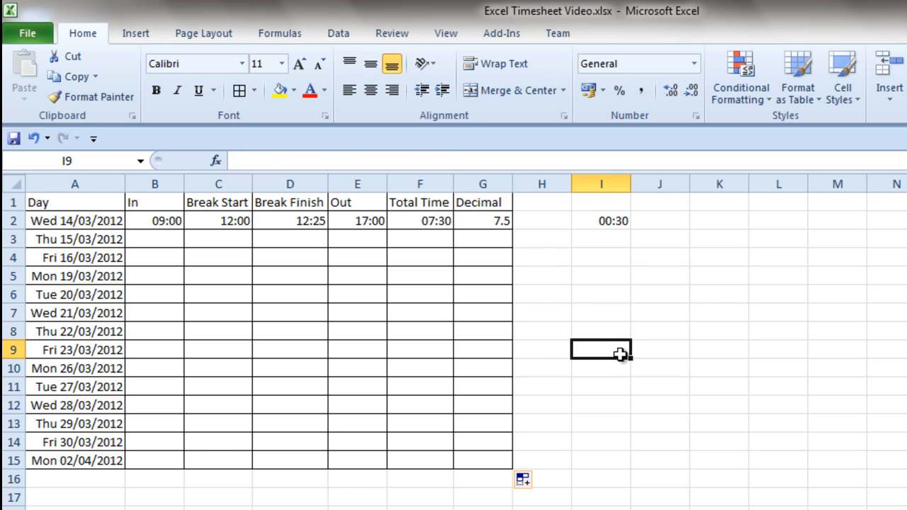
Step: Set the Break Finish time in D2 to 12:40 and check the Decimal cell in that row
click(297, 221)
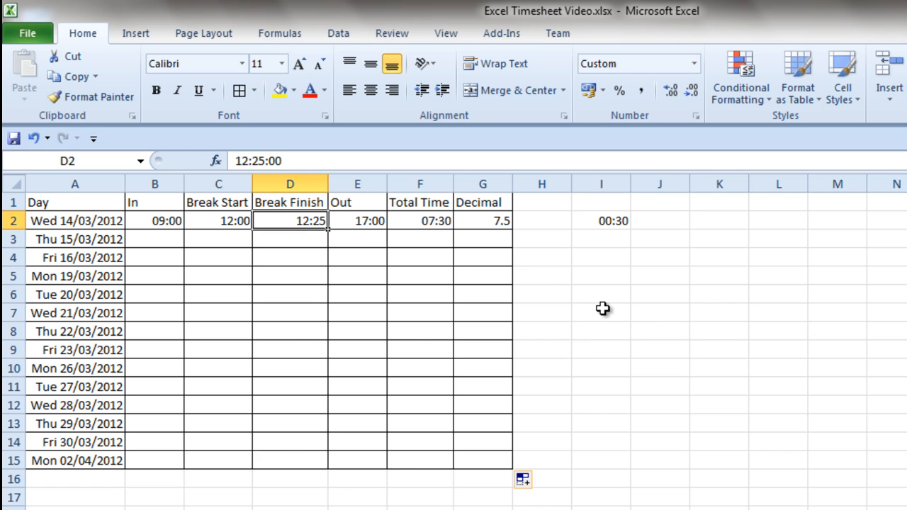
text(12:)
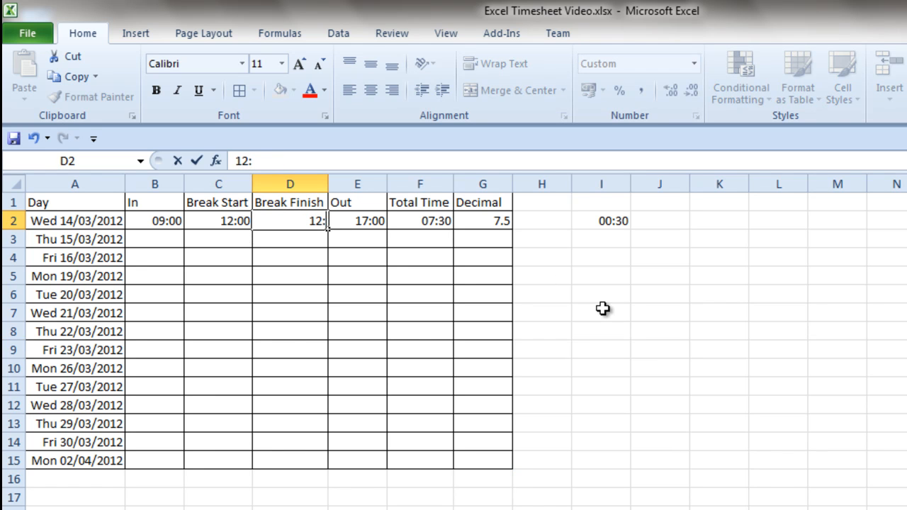
text(40)
key(Return)
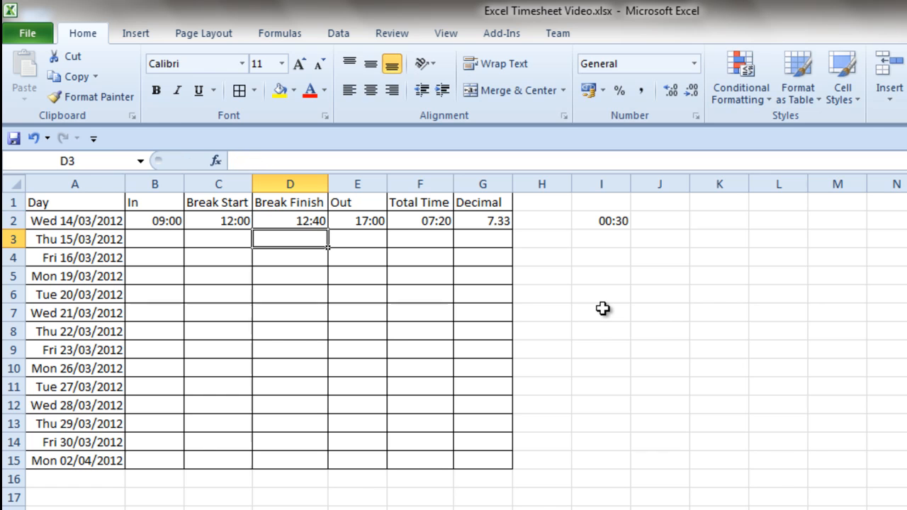
click(498, 219)
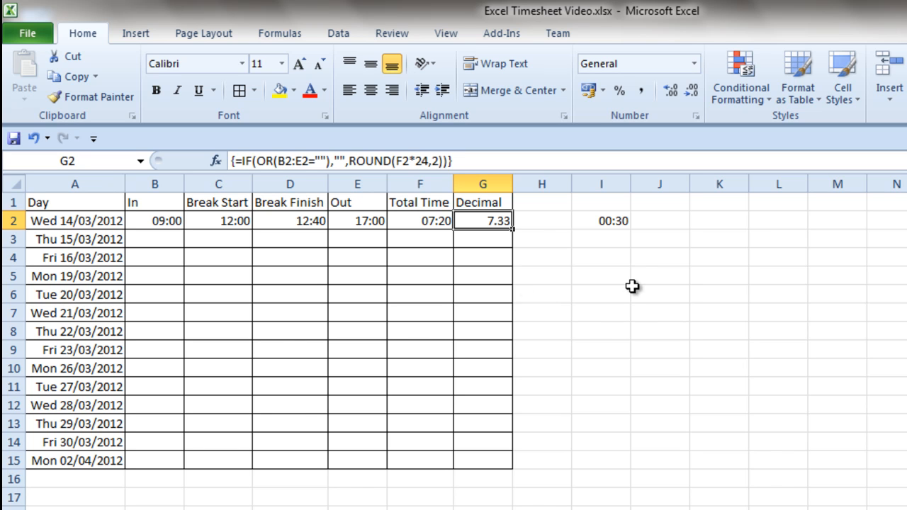
Step: Make both I2 references in the Total Time formula in F2 absolute as $I$2
click(611, 218)
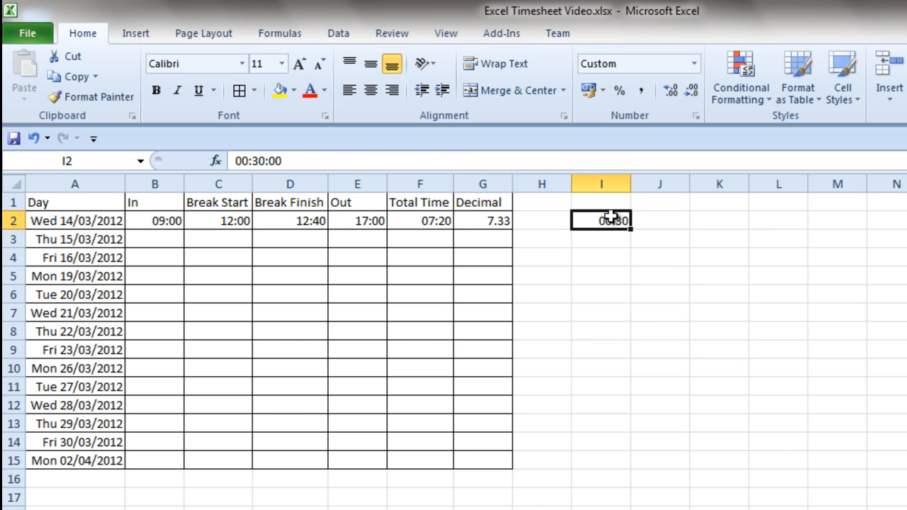
click(439, 221)
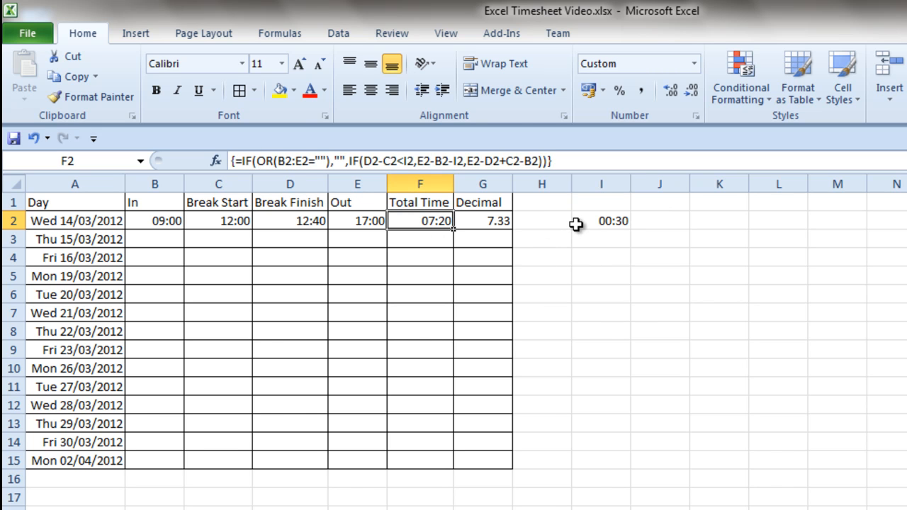
click(432, 239)
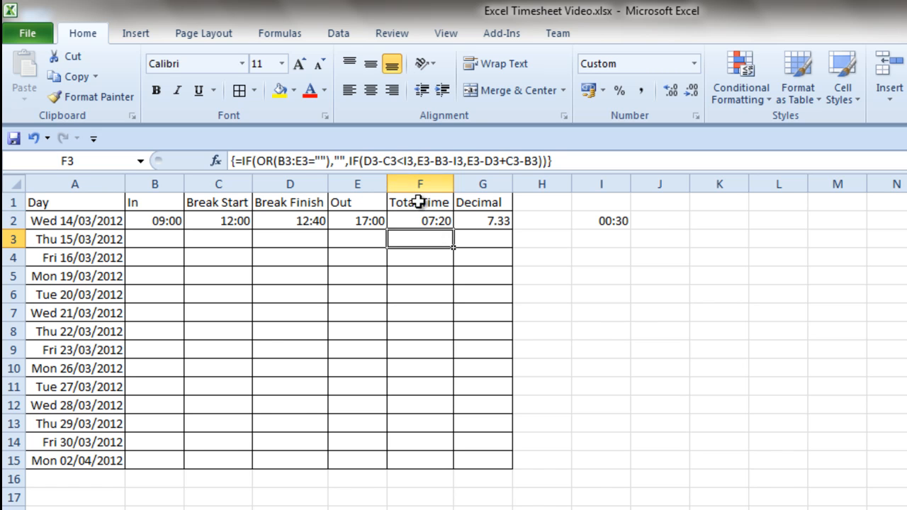
click(433, 258)
click(423, 214)
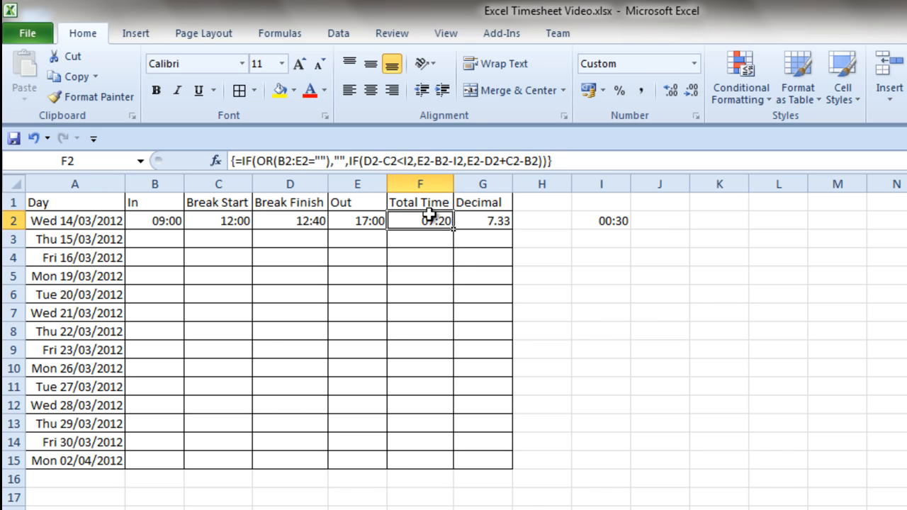
double_click(410, 161)
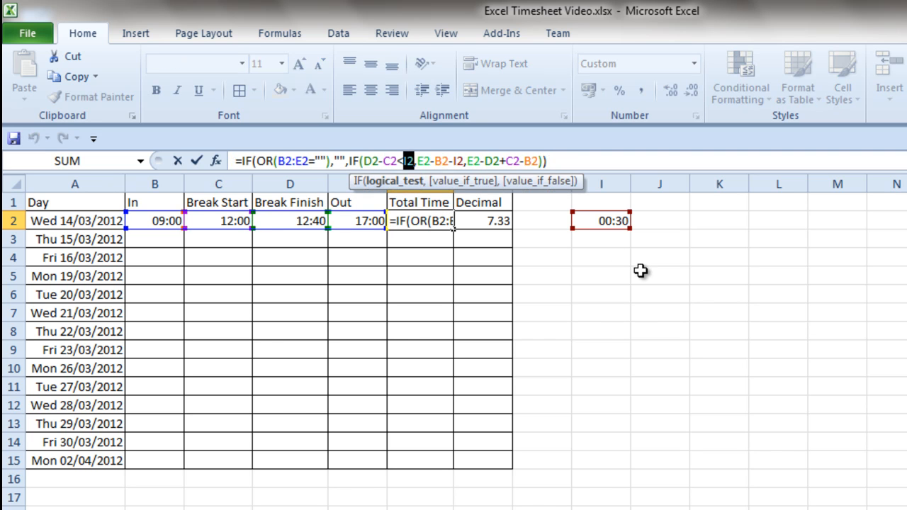
key(F4)
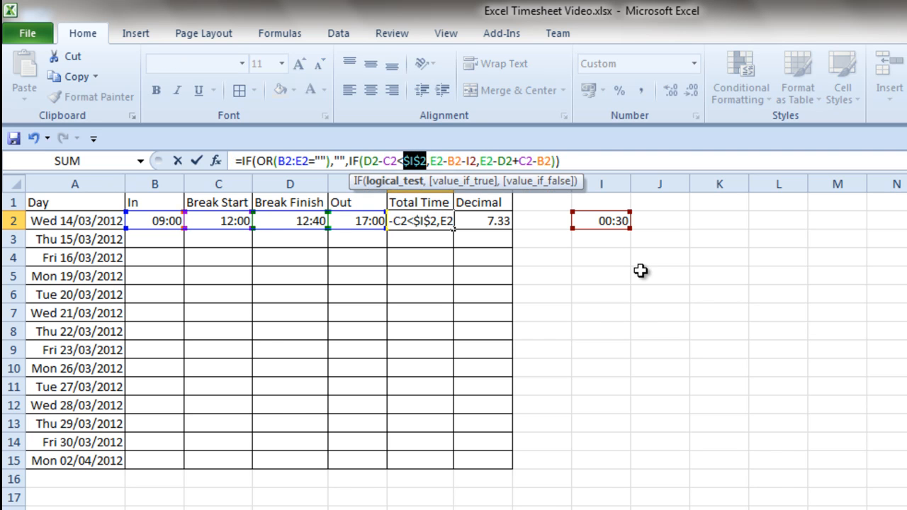
double_click(472, 161)
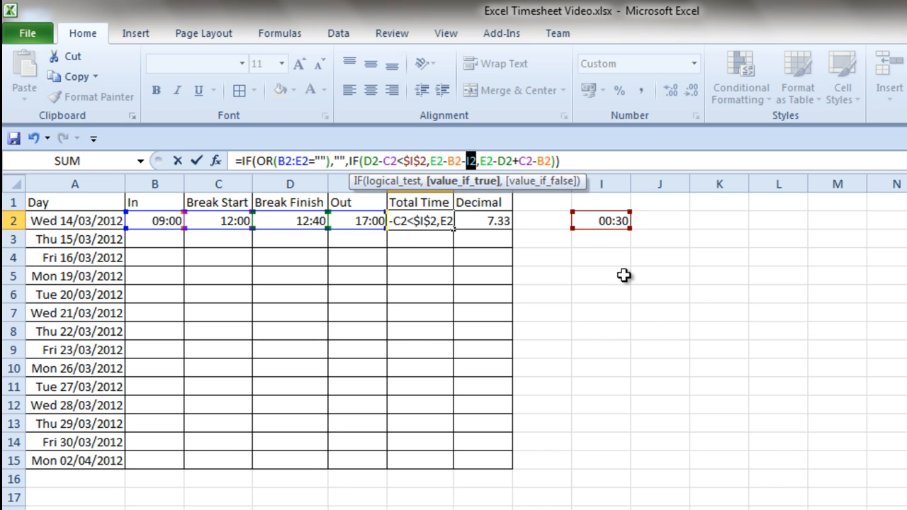
key(F4)
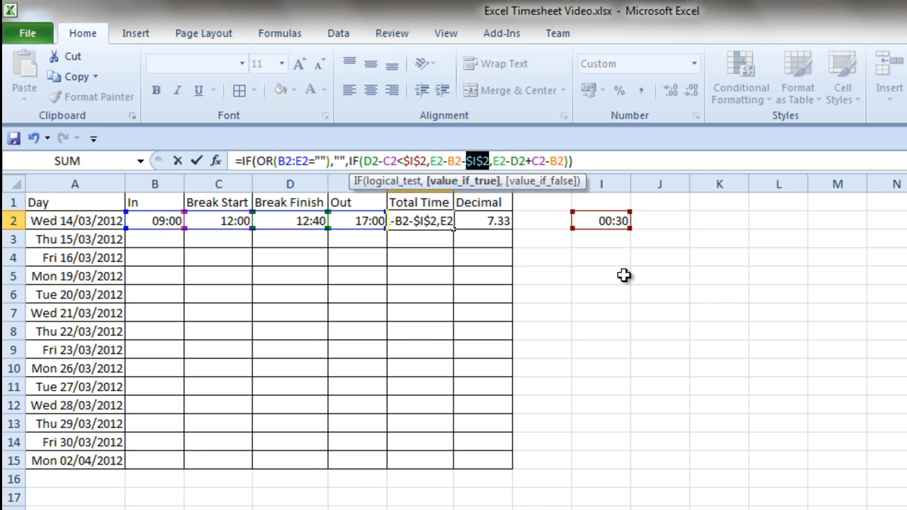
Step: Commit the edited Total Time formula in F2 and re-enter it as an array formula
key(ctrl+Return)
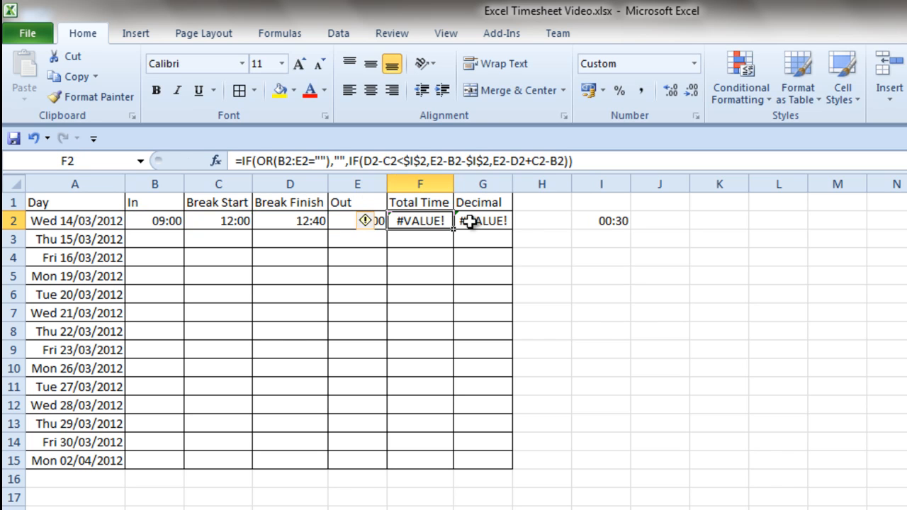
key(F2)
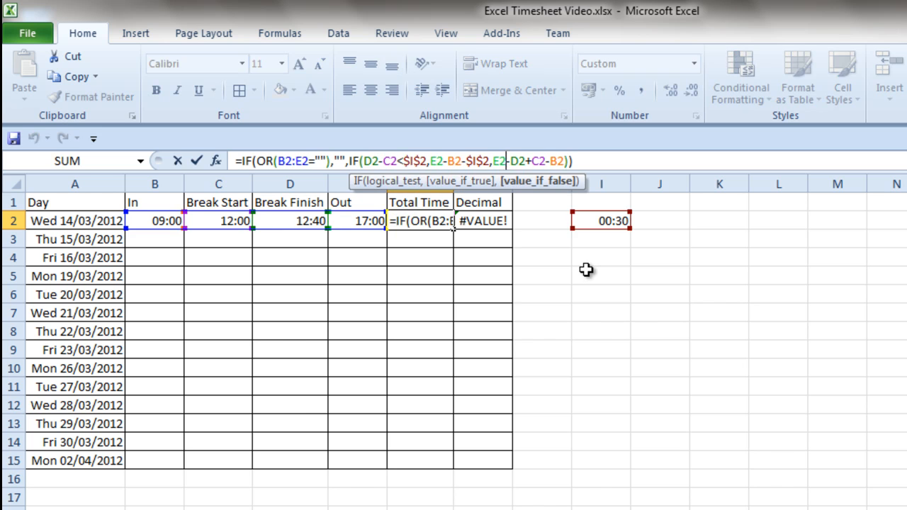
key(ctrl+shift+Return)
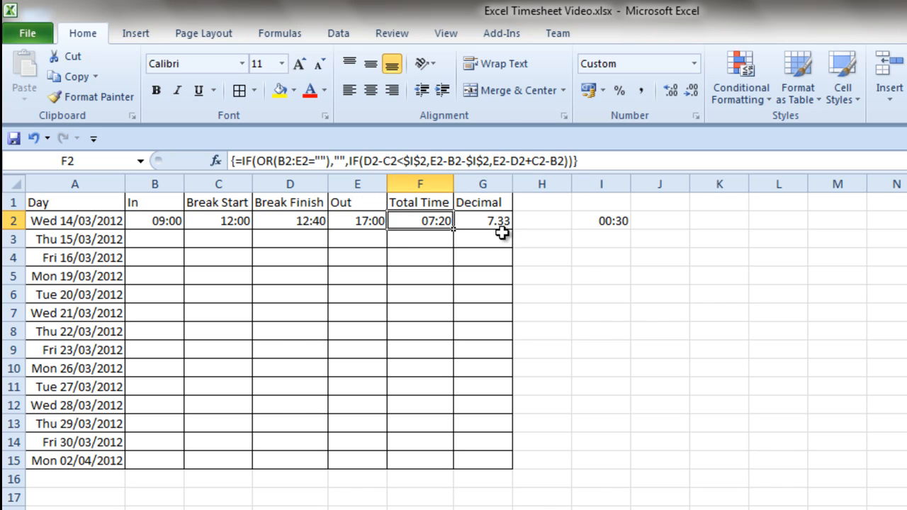
Step: Copy the Total Time formula with absolute break references from F2 down to F15 and check the copies in F5 and F9
drag(452, 229, 449, 470)
click(433, 276)
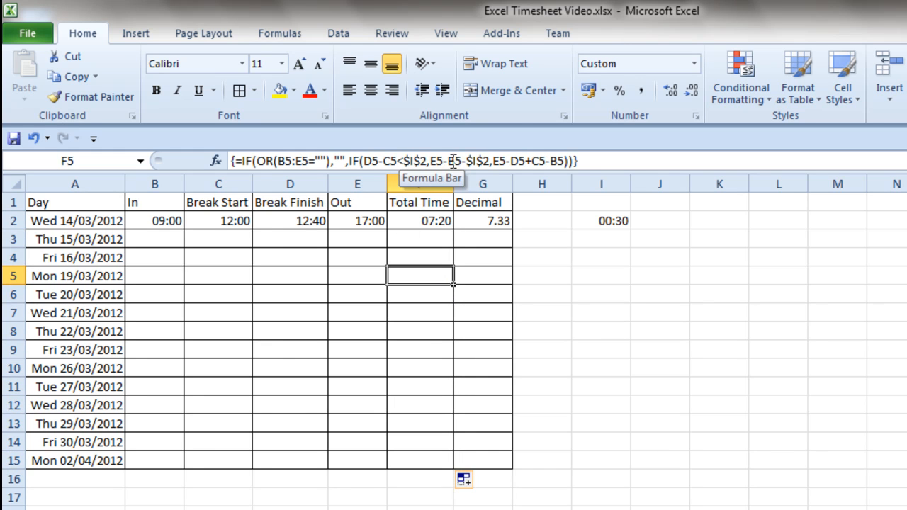
click(424, 347)
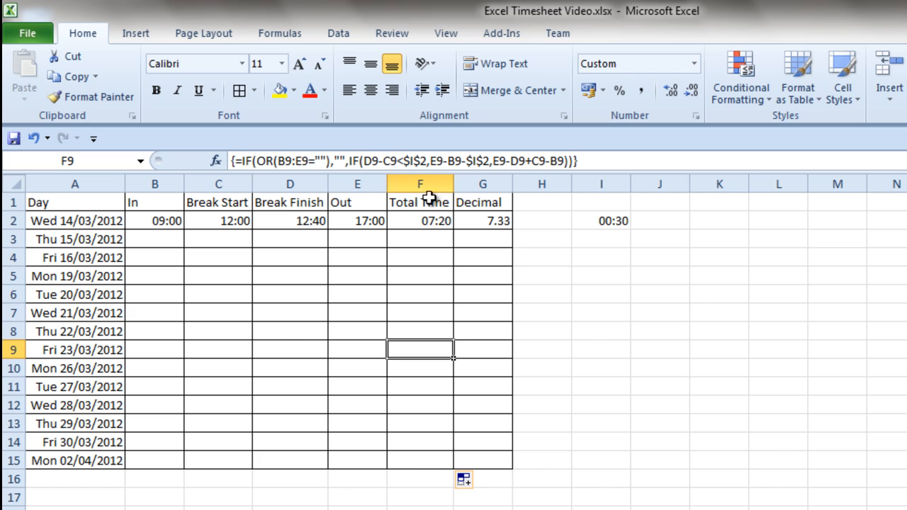
Step: Replace both $I$2 references in F2's formula with their calculated value 0.0208333333333333 and enter it as an array formula
click(430, 222)
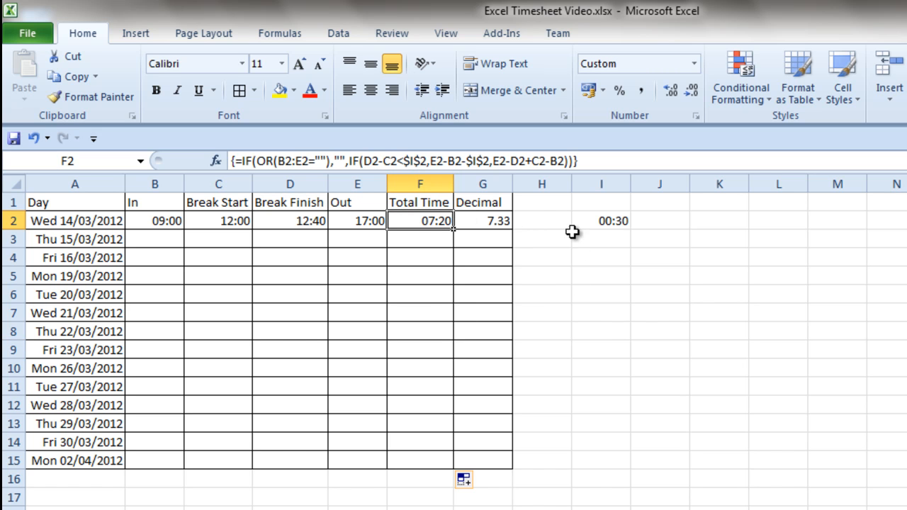
double_click(417, 161)
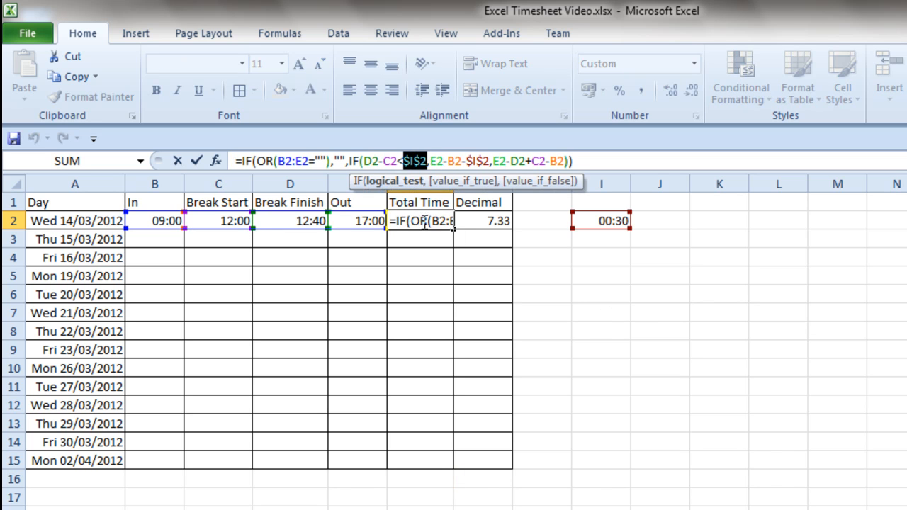
click(389, 162)
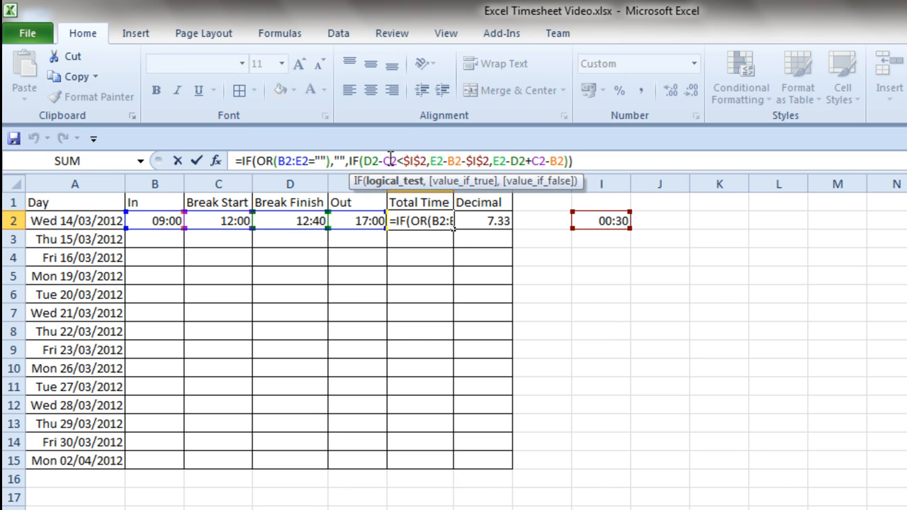
double_click(417, 160)
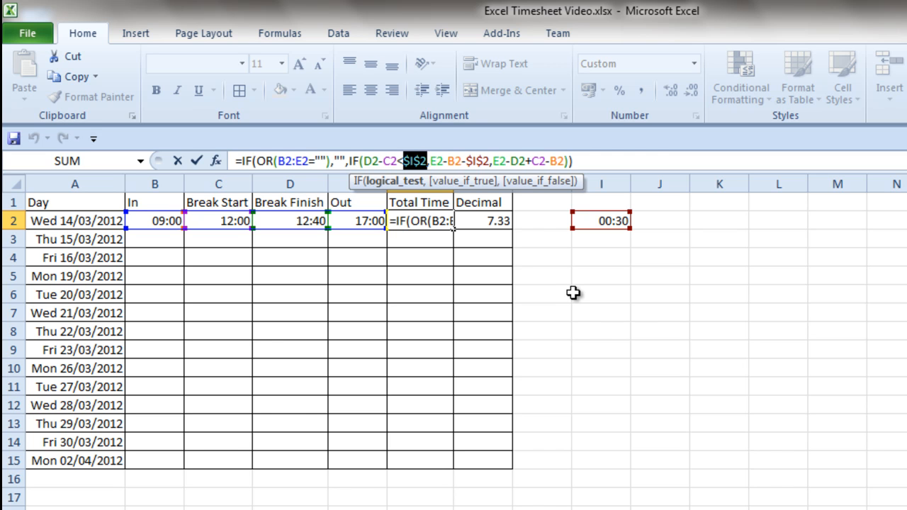
key(F9)
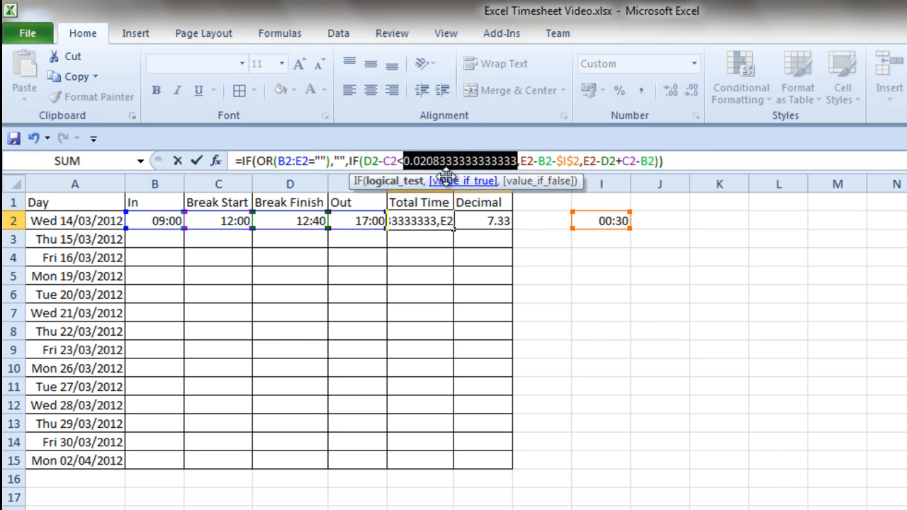
double_click(572, 161)
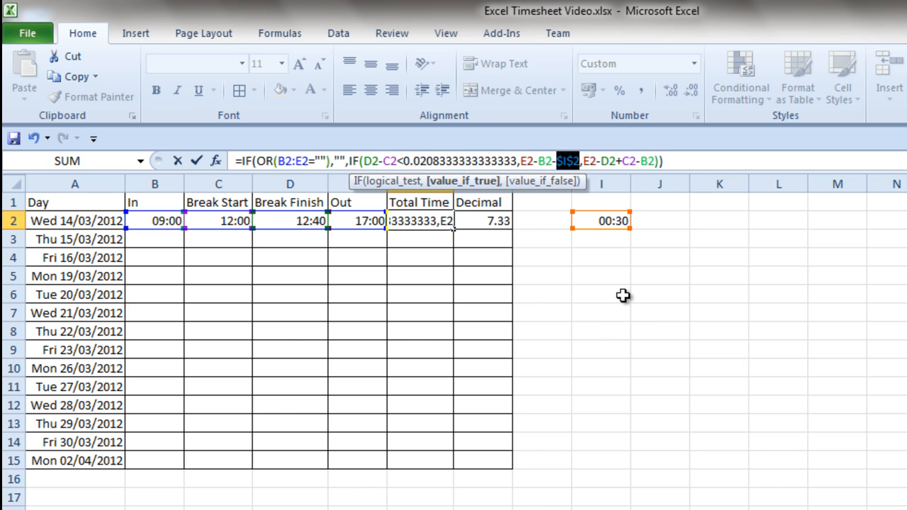
key(F9)
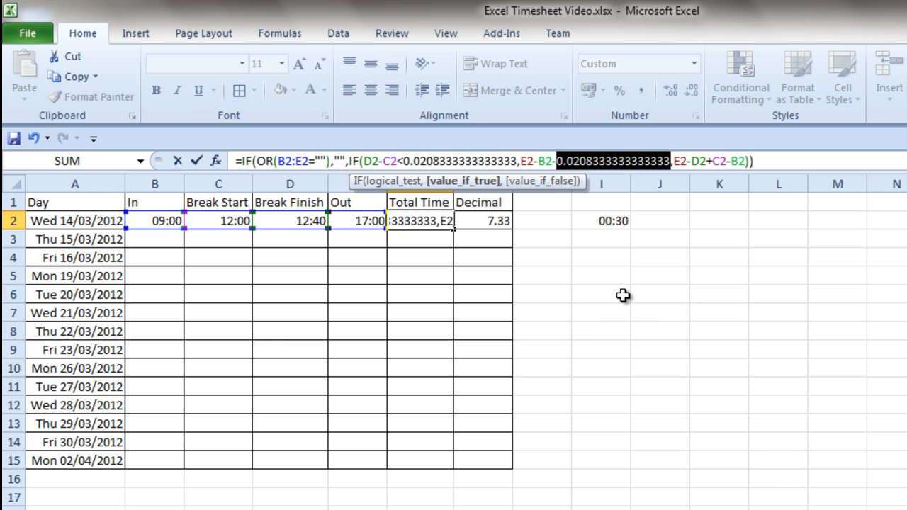
key(ctrl+shift+Return)
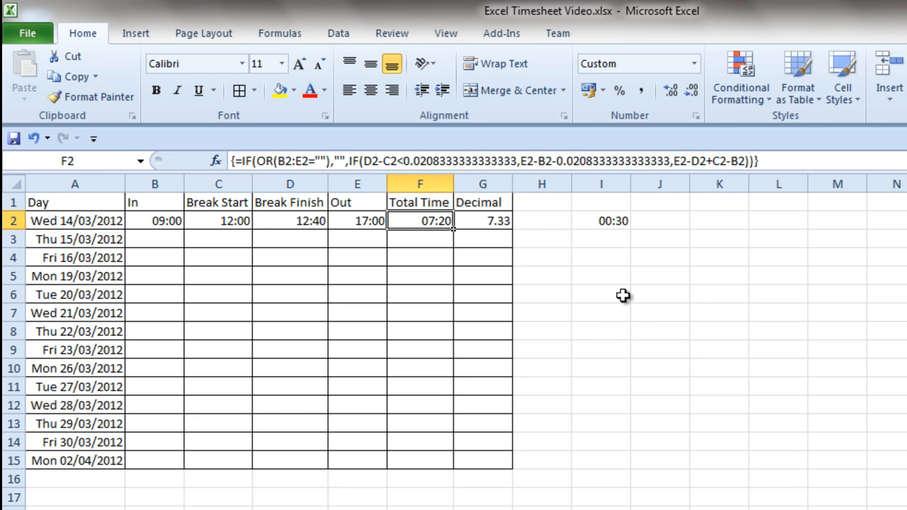
Step: Clear the minimum break value from cell I2
click(630, 333)
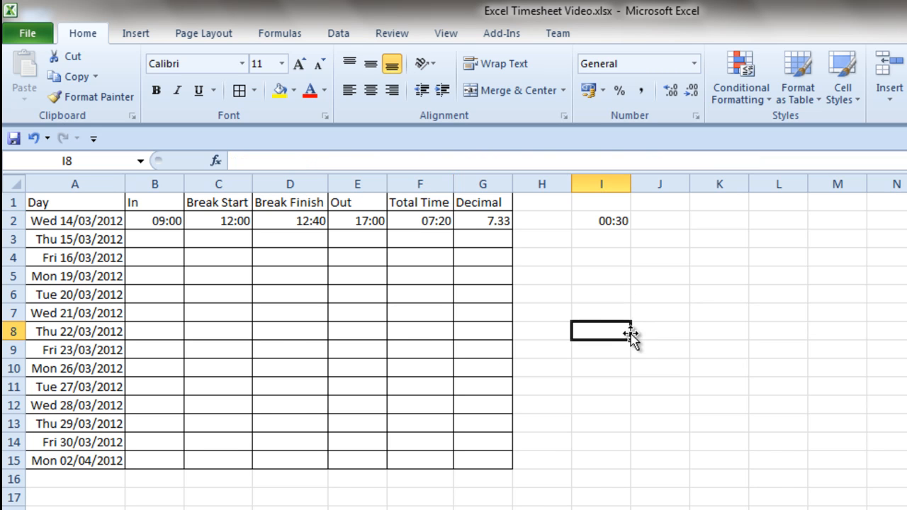
click(603, 222)
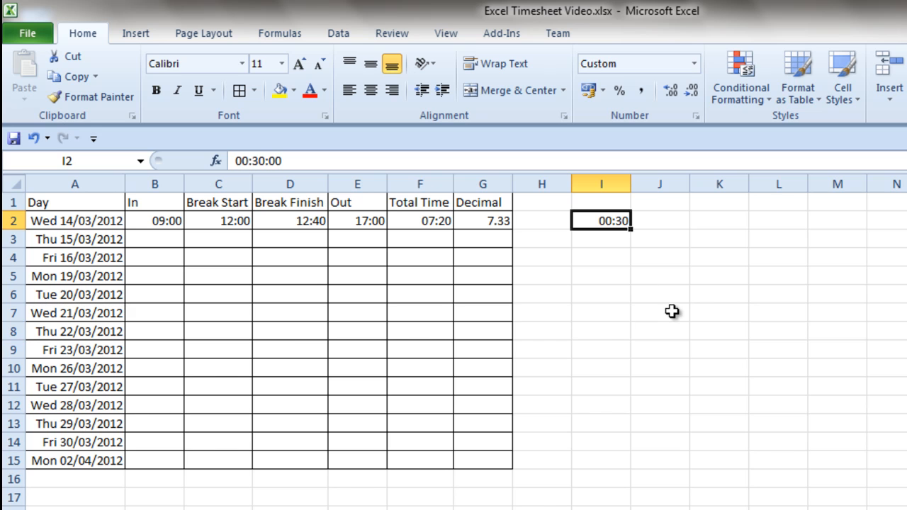
key(Delete)
key(Return)
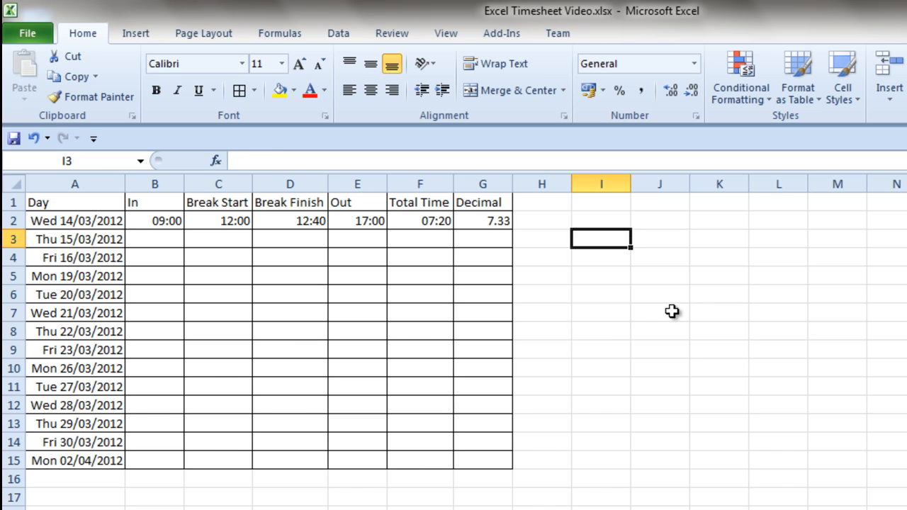